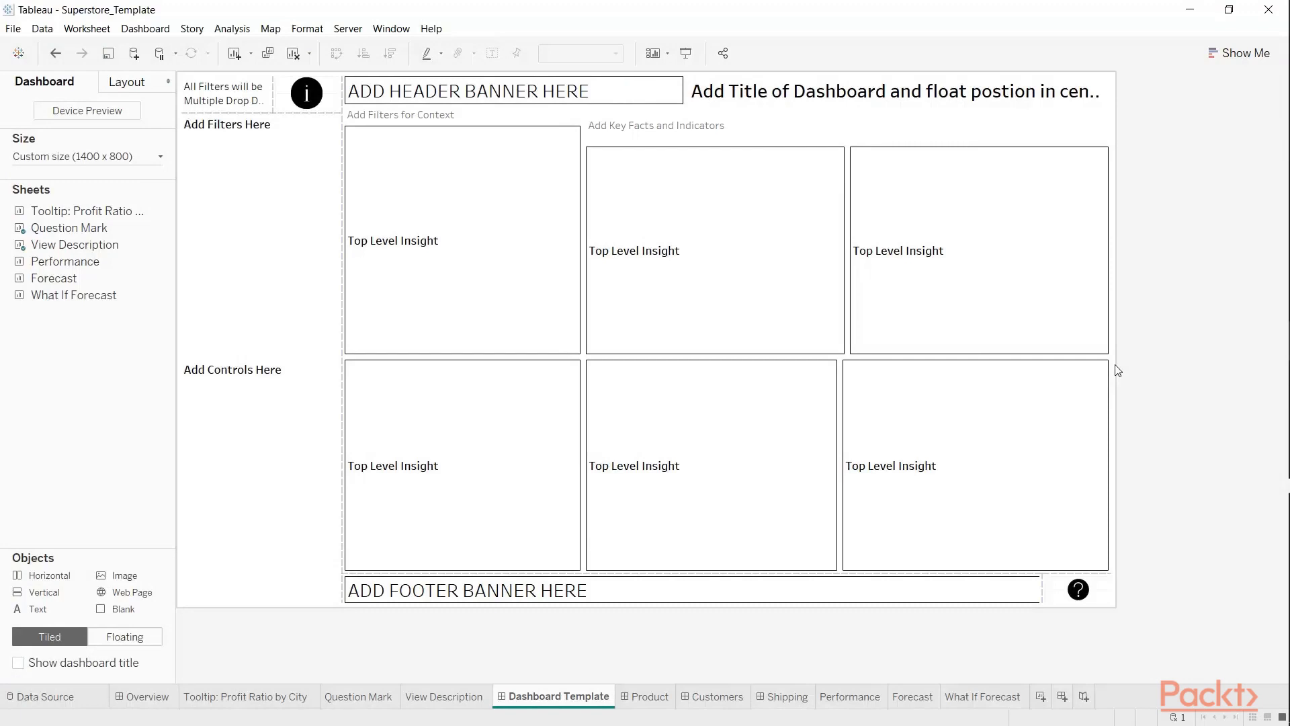
# Try switching the dashboard sizing behaviour to Automatic
pyautogui.click(161, 157)
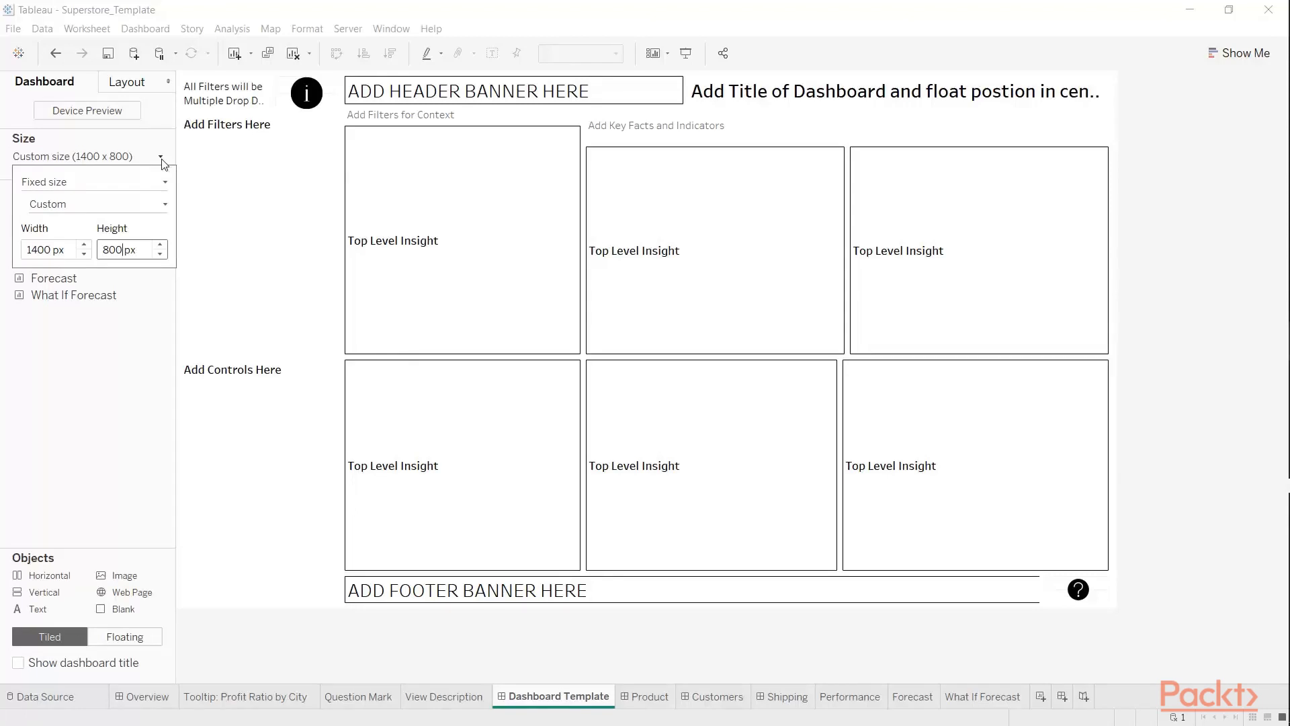
pyautogui.click(164, 205)
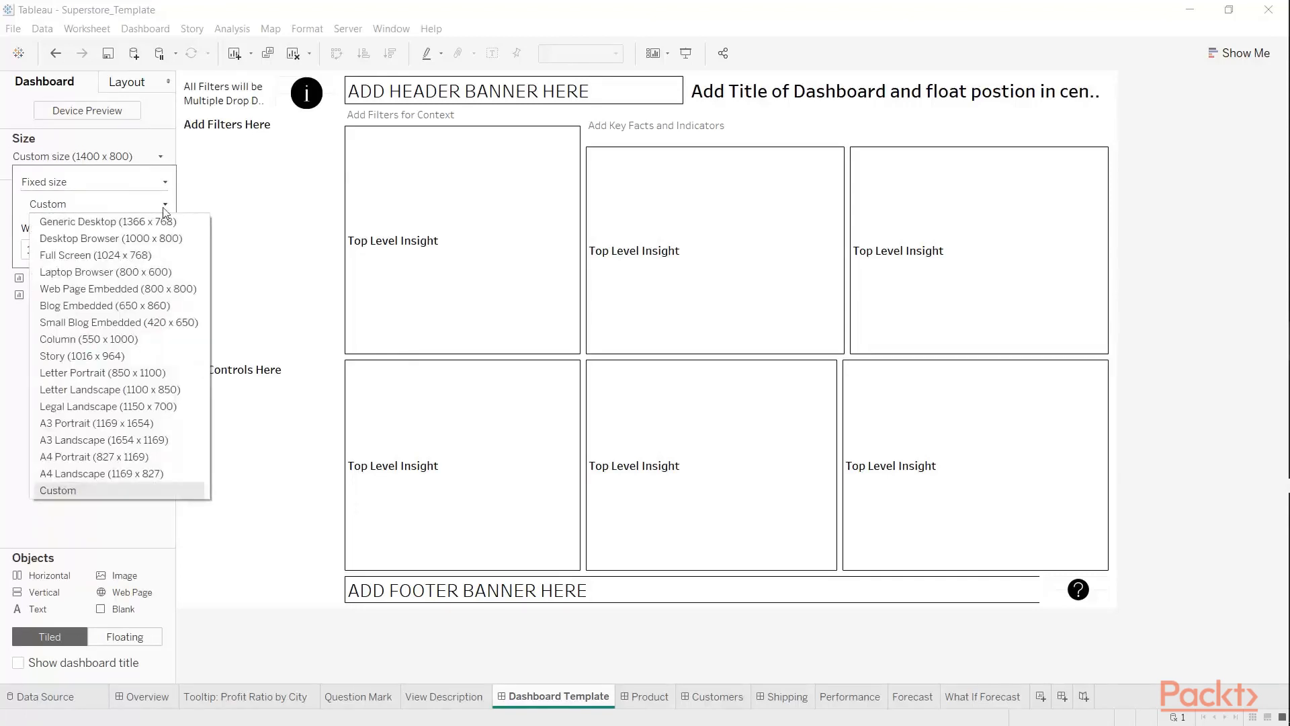
pyautogui.click(127, 181)
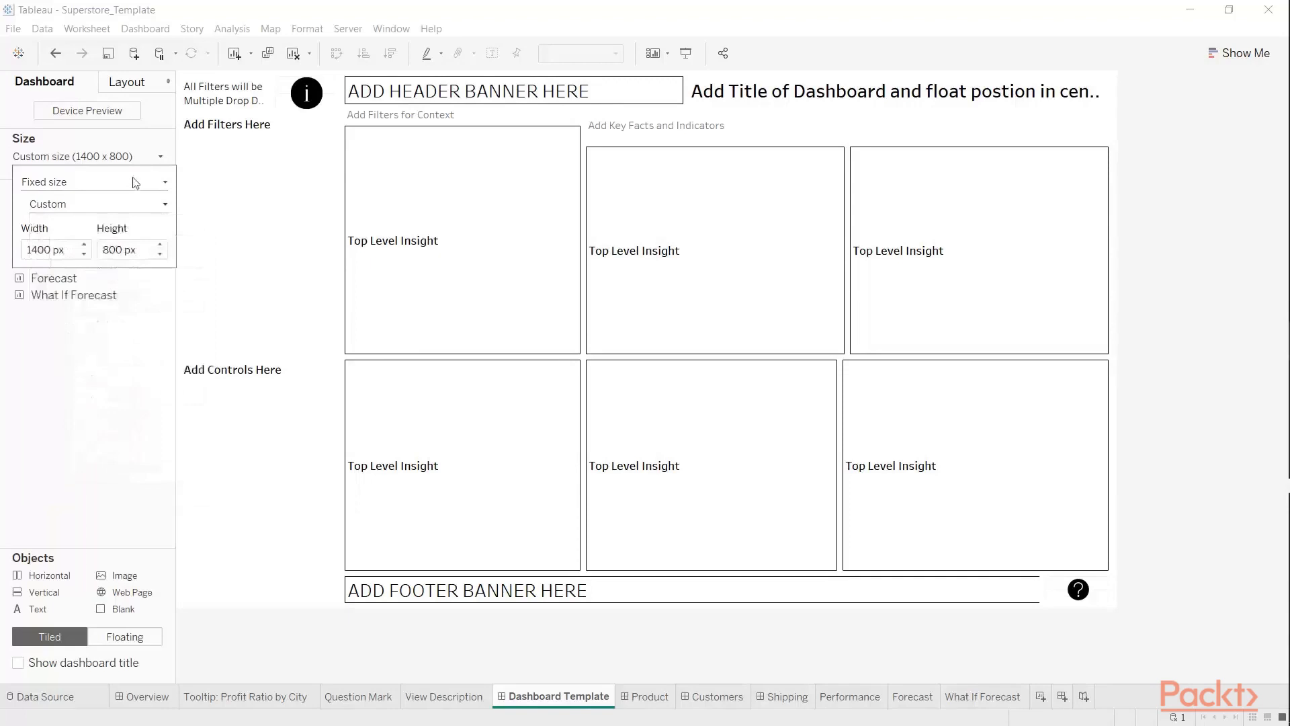
pyautogui.click(127, 182)
pyautogui.click(124, 214)
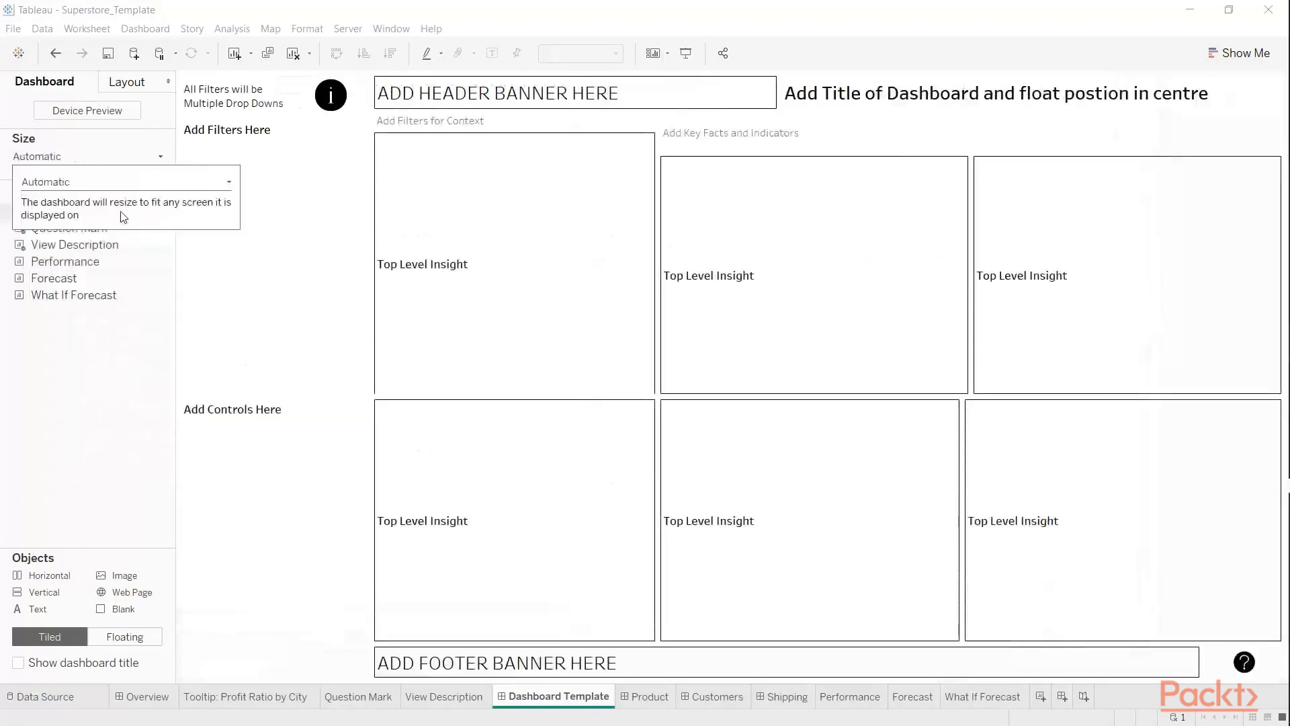
pyautogui.click(125, 157)
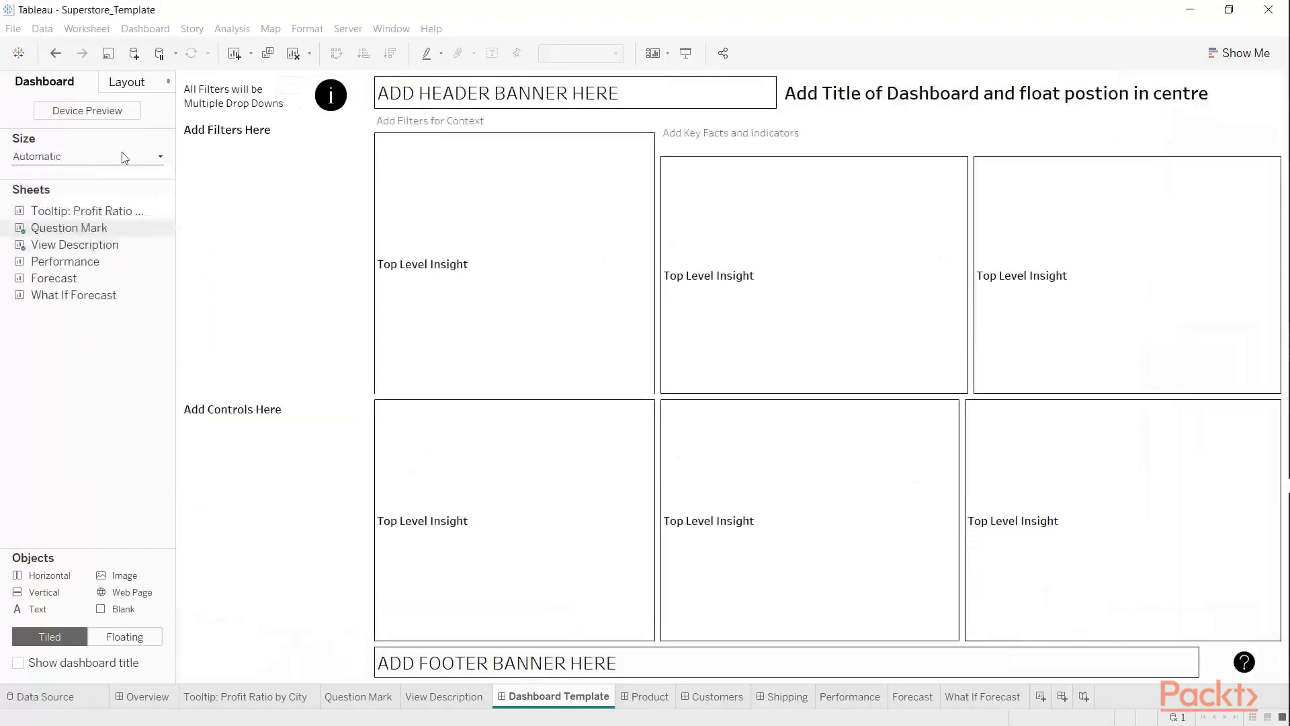
# Set the dashboard back to Fixed size at 1400 x 800 px
pyautogui.click(125, 157)
pyautogui.click(127, 182)
pyautogui.click(201, 201)
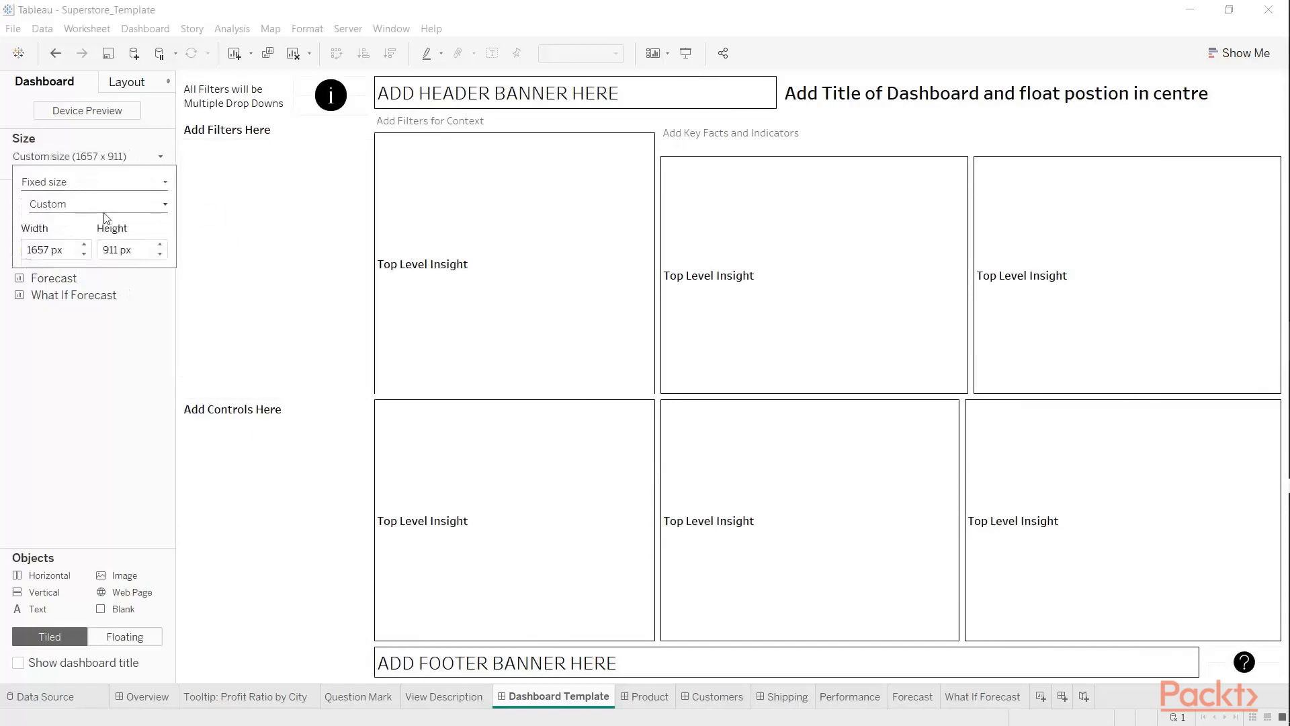
pyautogui.doubleClick(55, 250)
pyautogui.write('14')
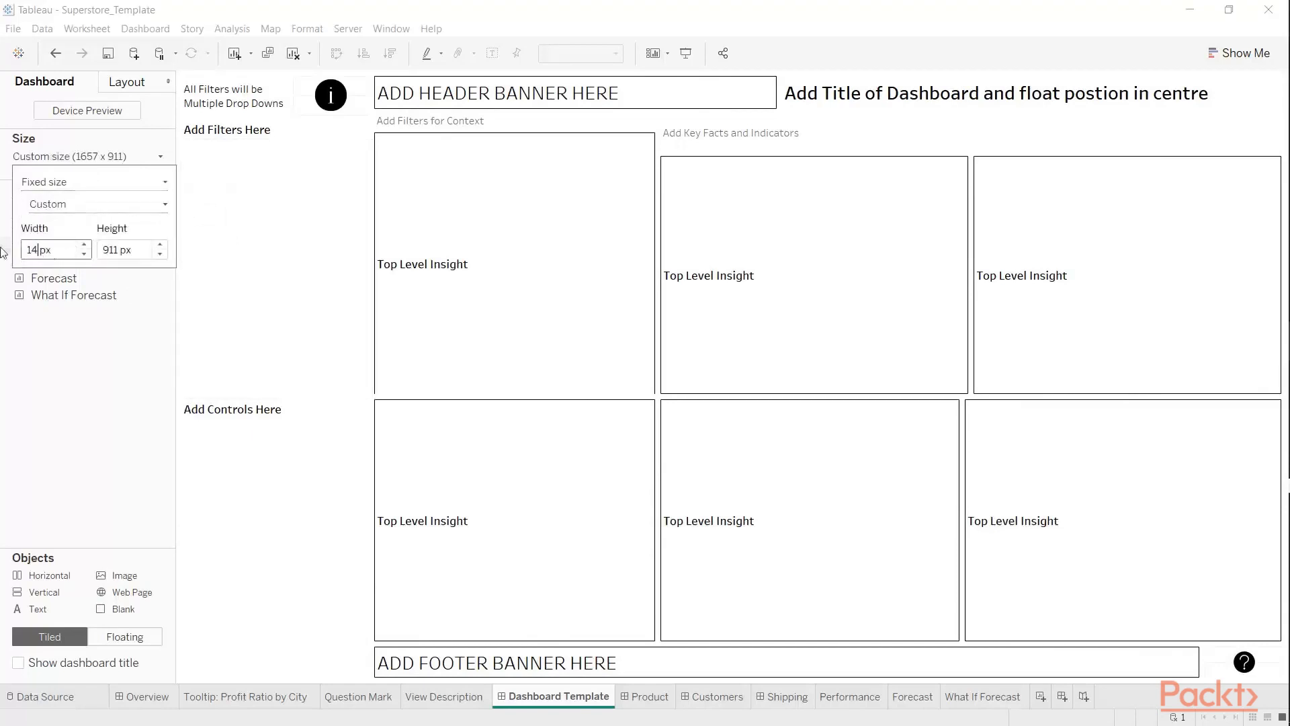
pyautogui.write('00')
pyautogui.press('Tab')
pyautogui.write('800')
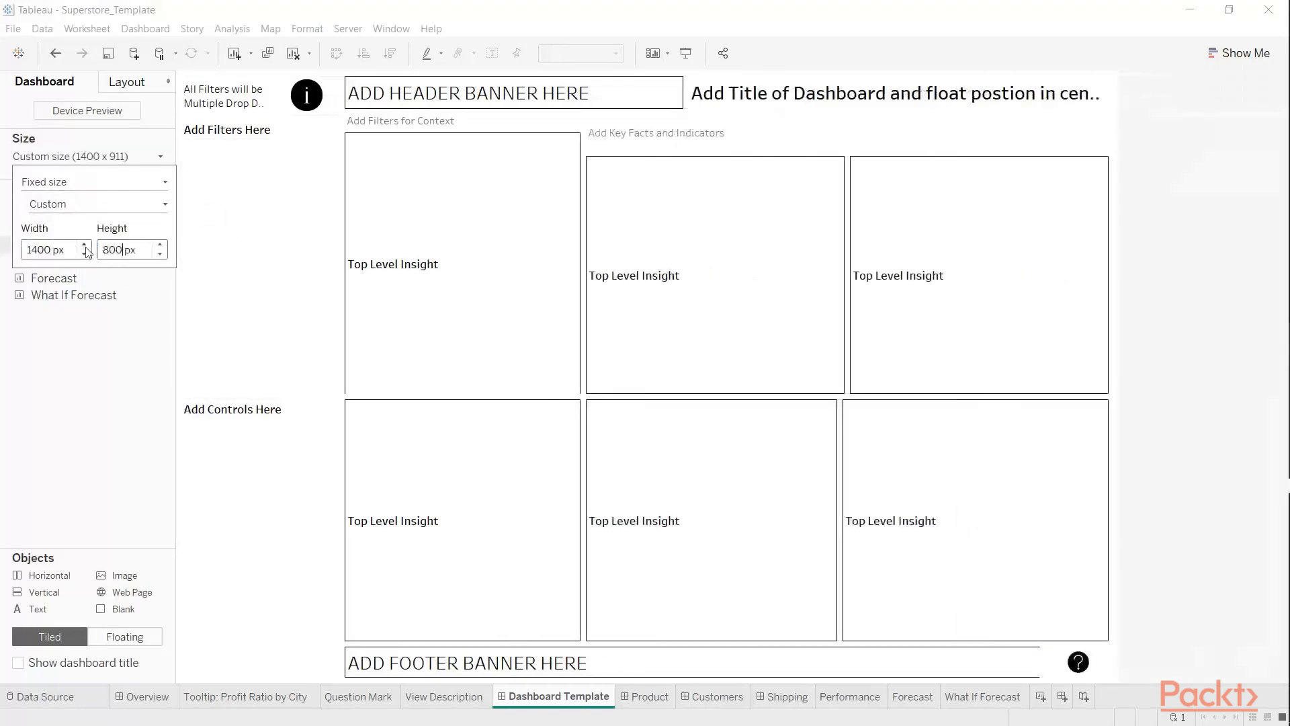
pyautogui.click(130, 346)
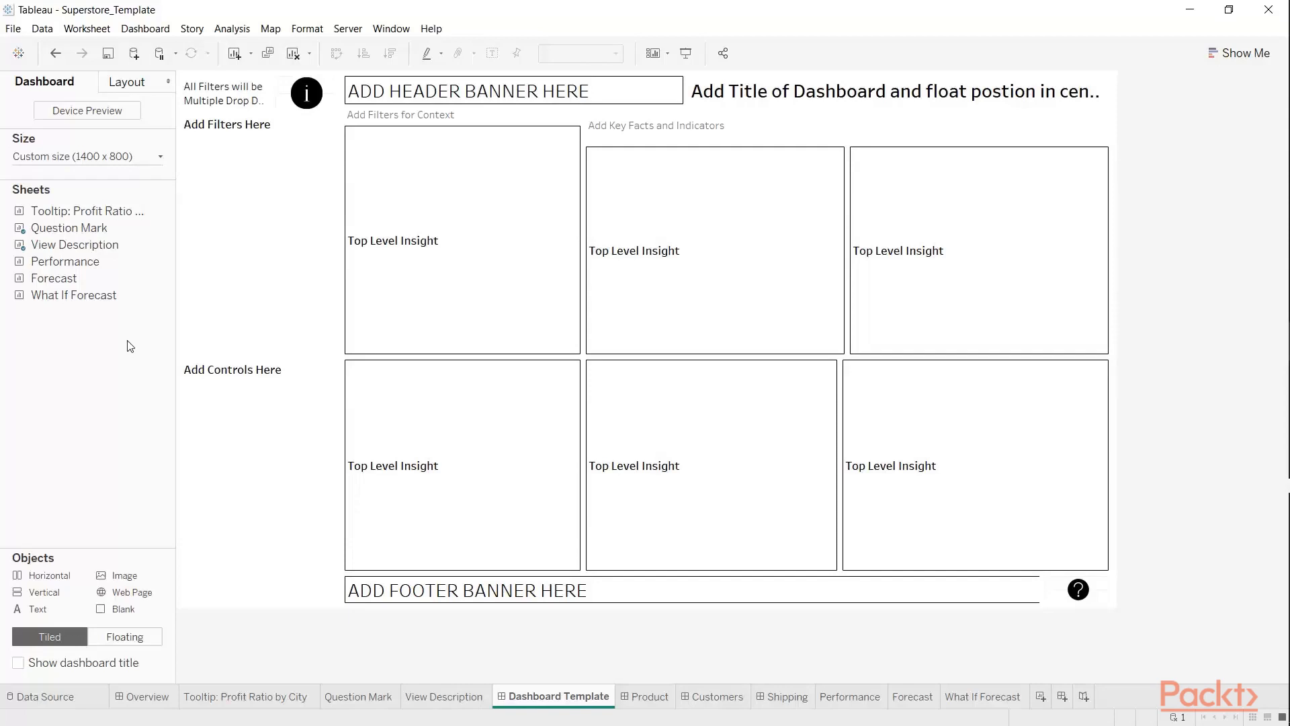
pyautogui.click(686, 54)
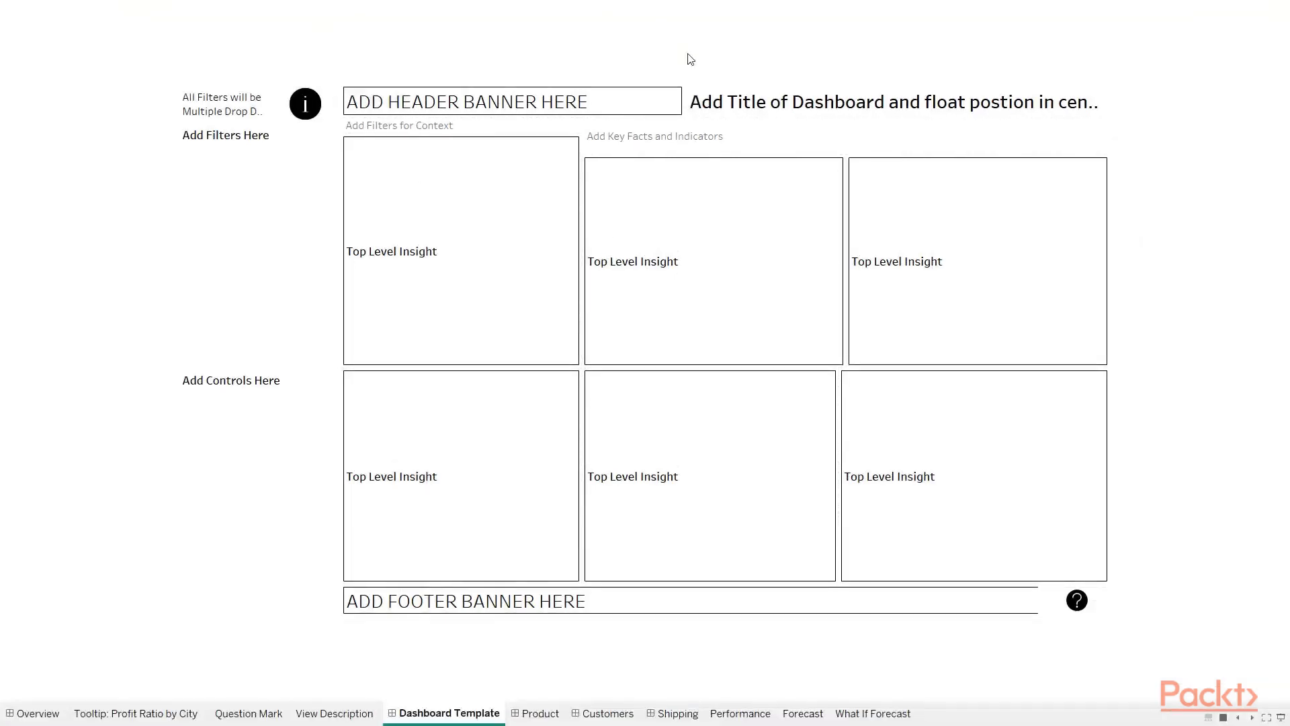
pyautogui.press('Escape')
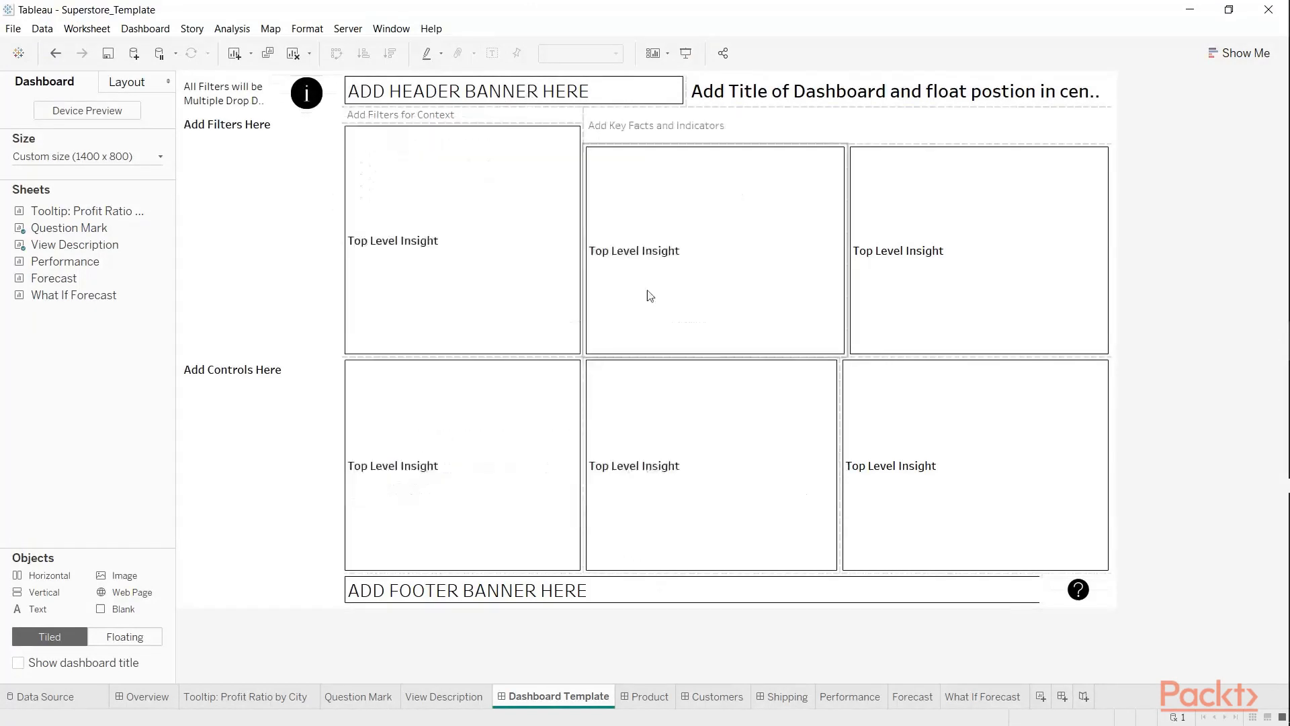
pyautogui.moveTo(1101, 608)
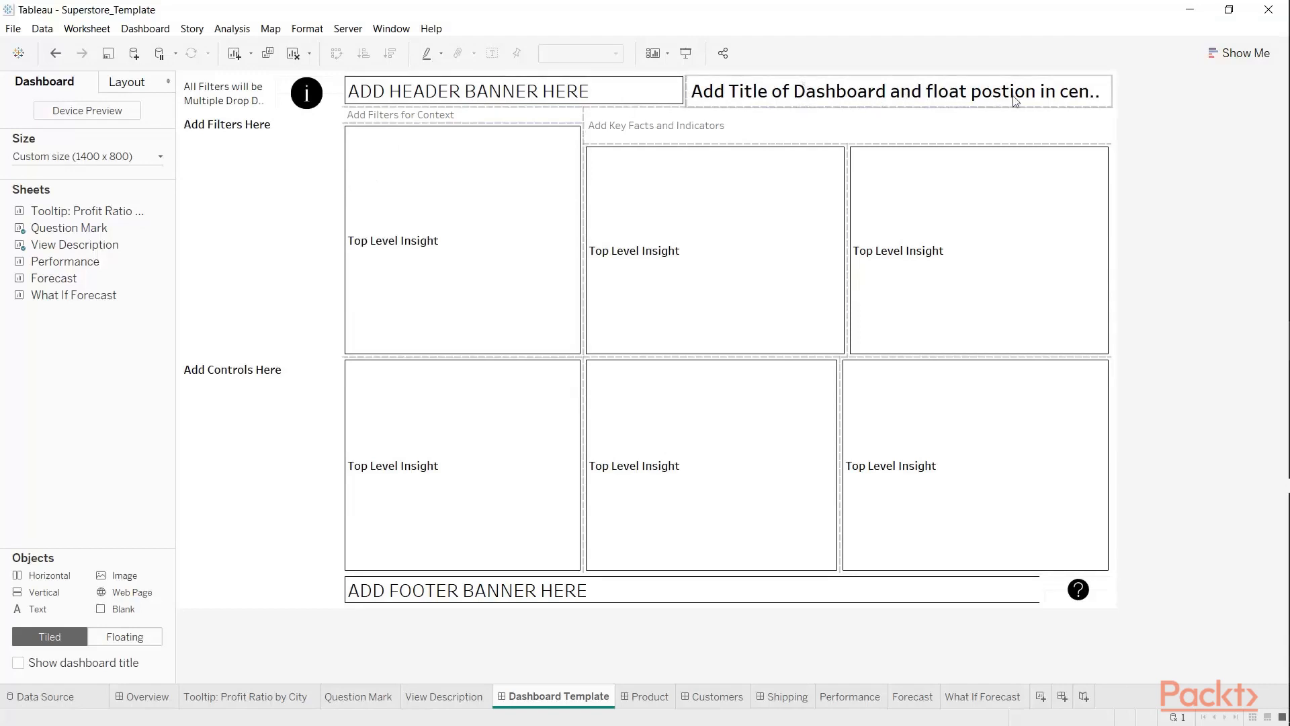
# Replace the placeholder title text with 'SUNSOA IT SOLUTIONS LIMITED'
pyautogui.rightClick(860, 85)
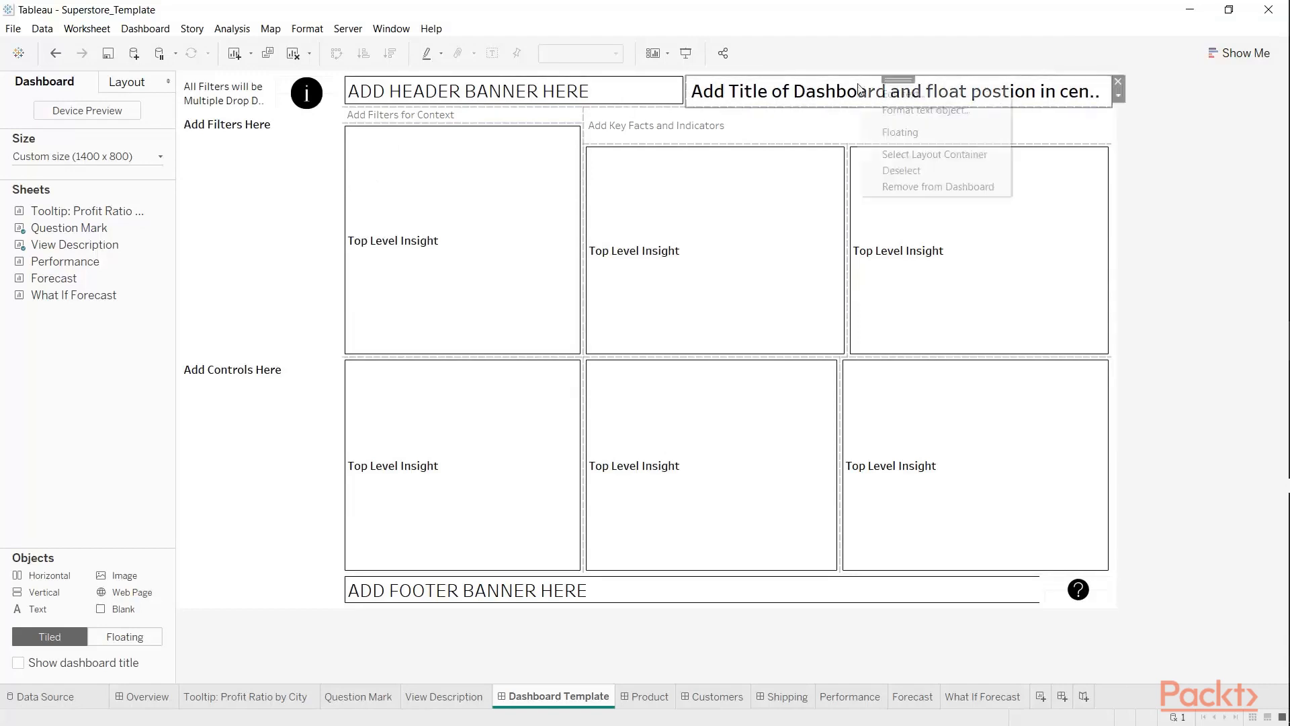
pyautogui.click(883, 95)
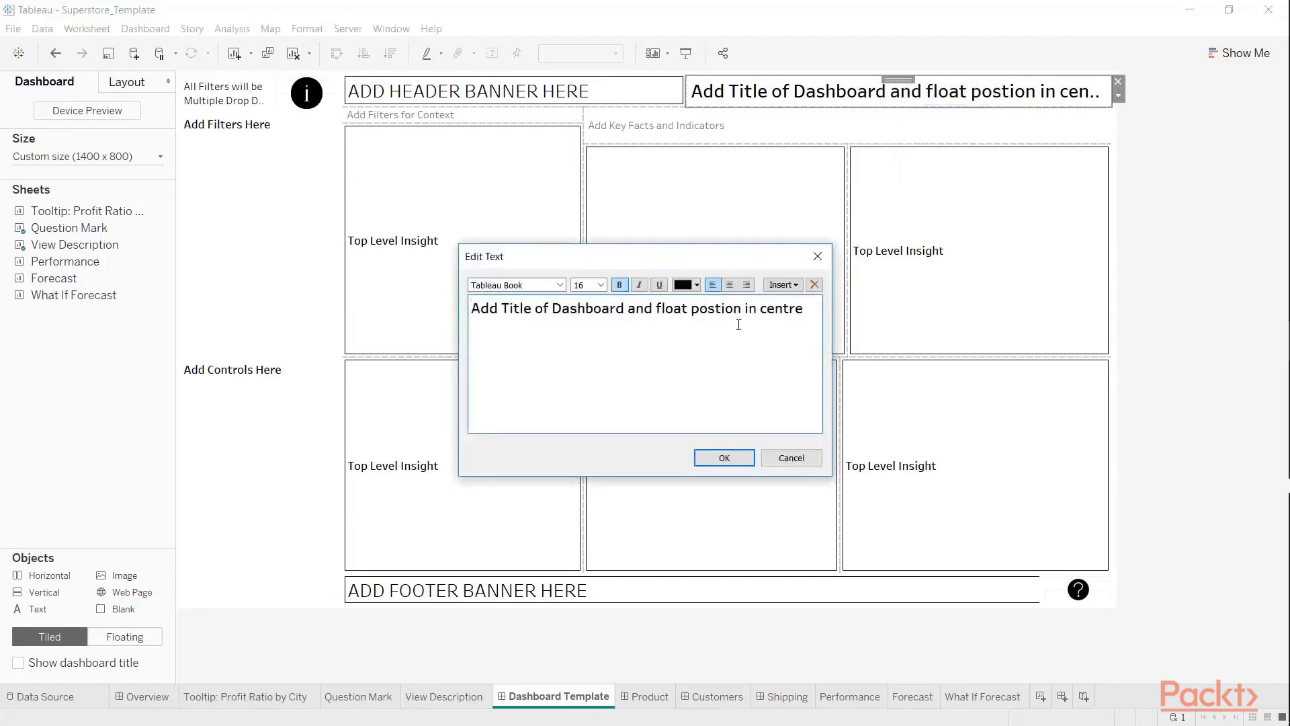
pyautogui.hotkey('ctrl', 'a')
pyautogui.write('S')
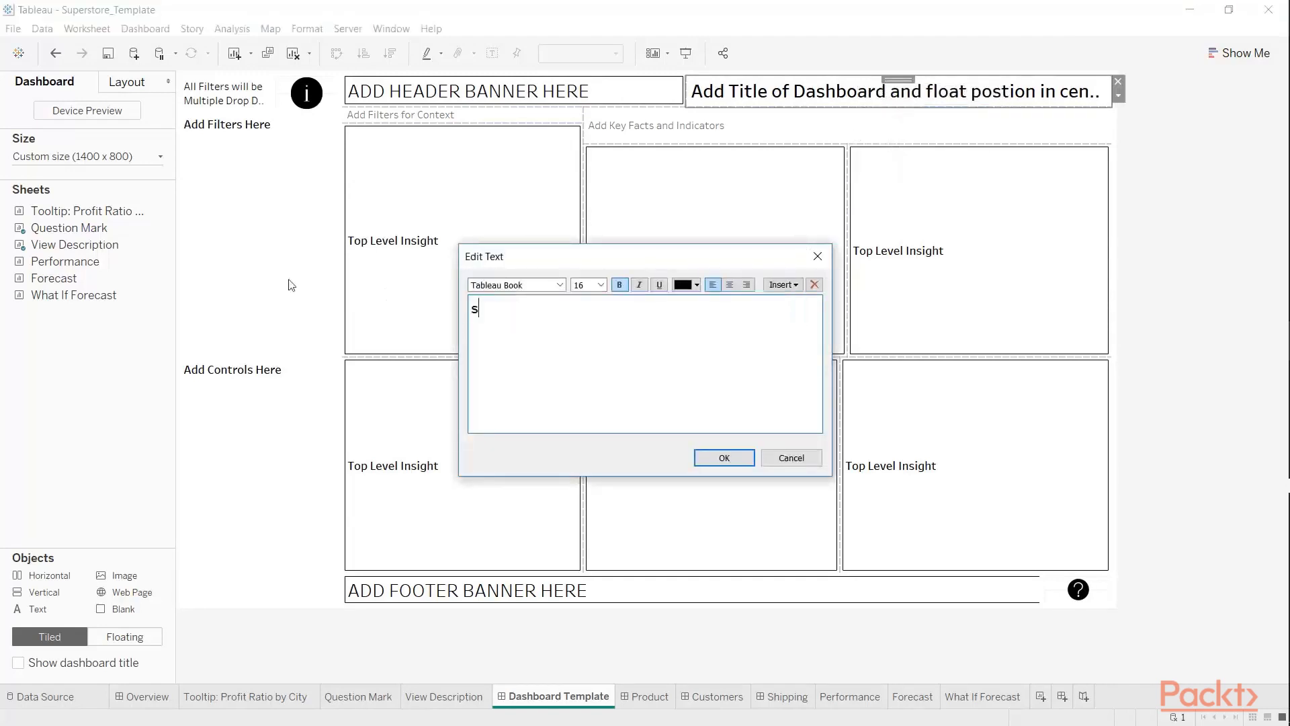
pyautogui.write('UNSOA IT SO')
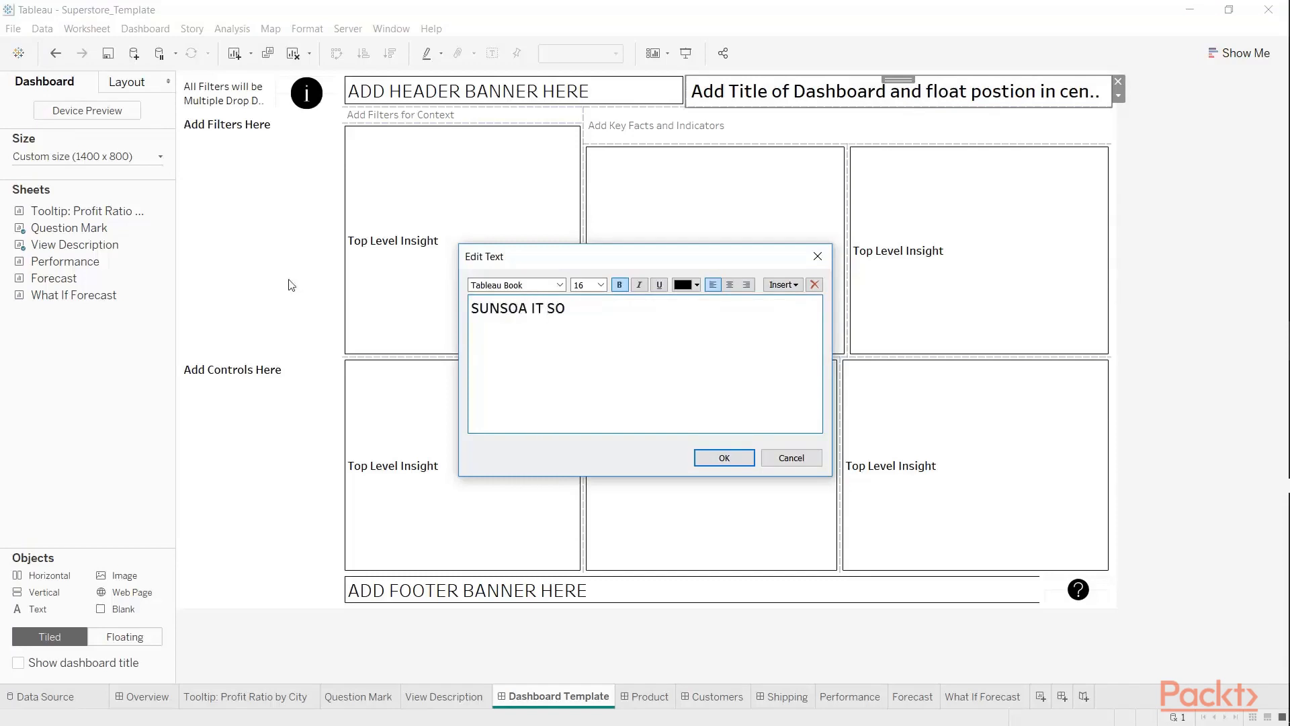
pyautogui.write('LUTIONS LIMITED')
pyautogui.click(723, 458)
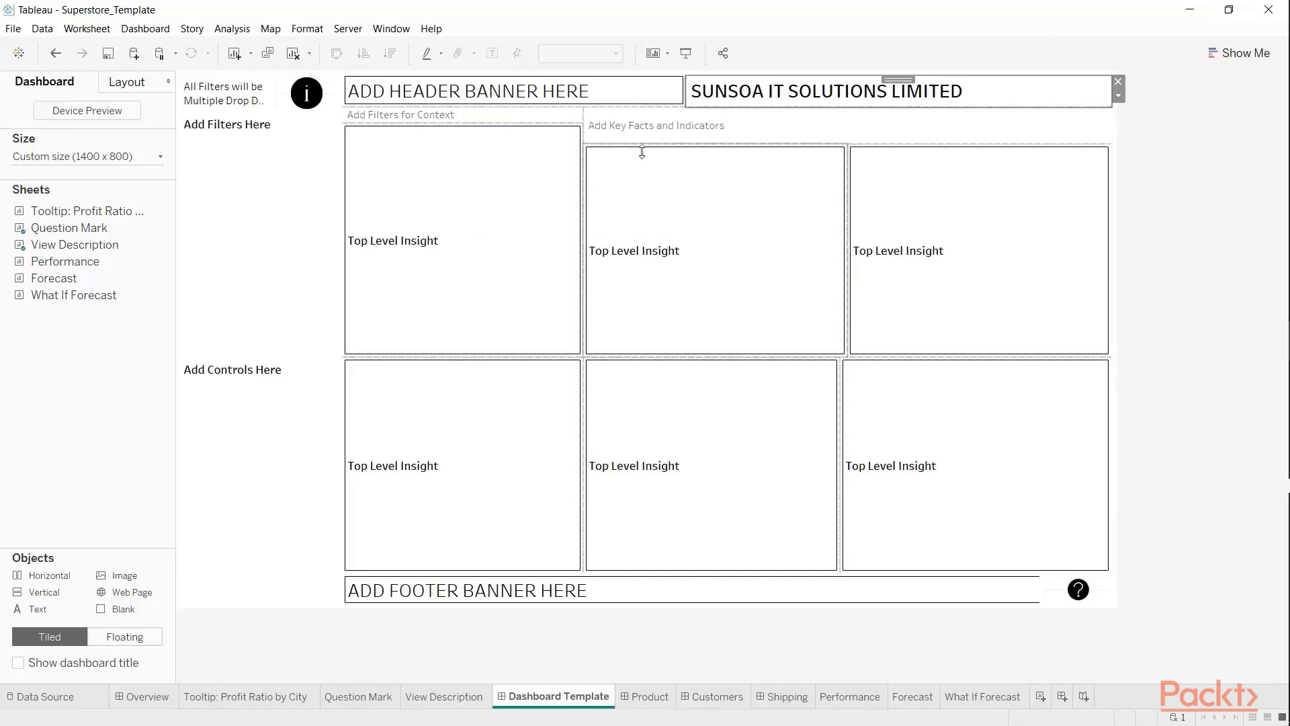
pyautogui.click(678, 143)
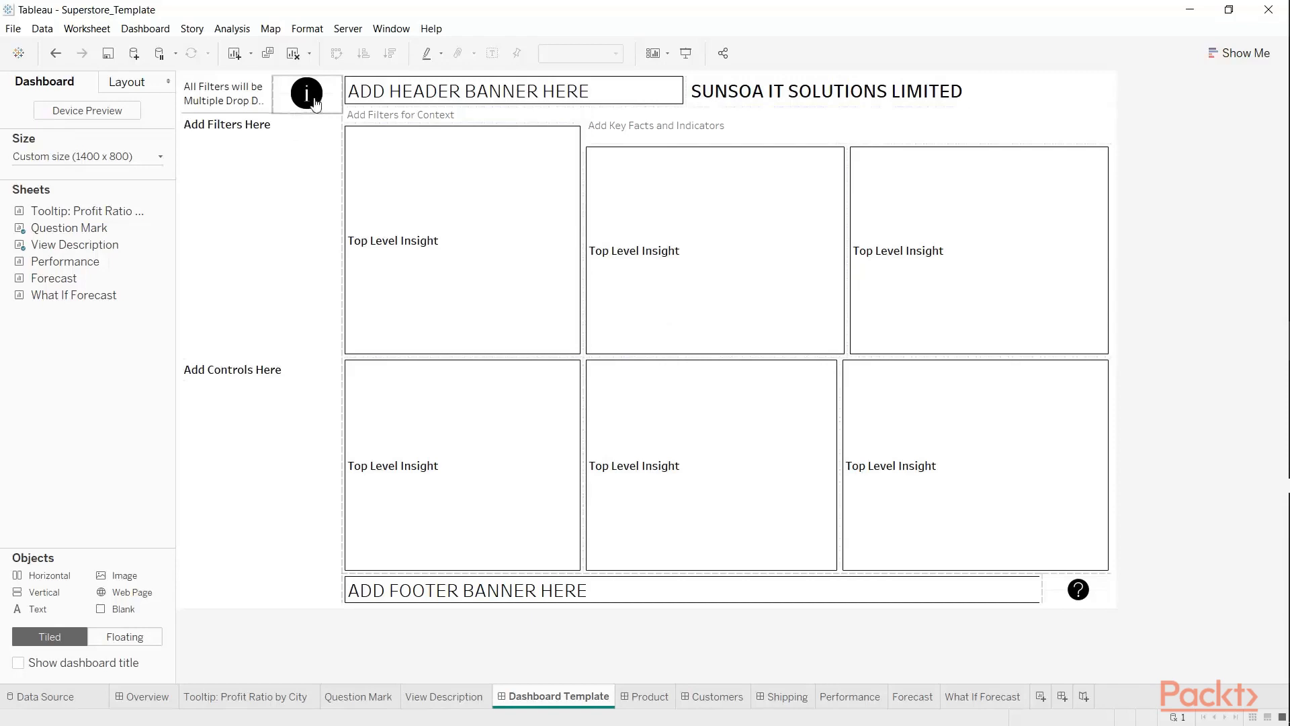
pyautogui.moveTo(315, 103)
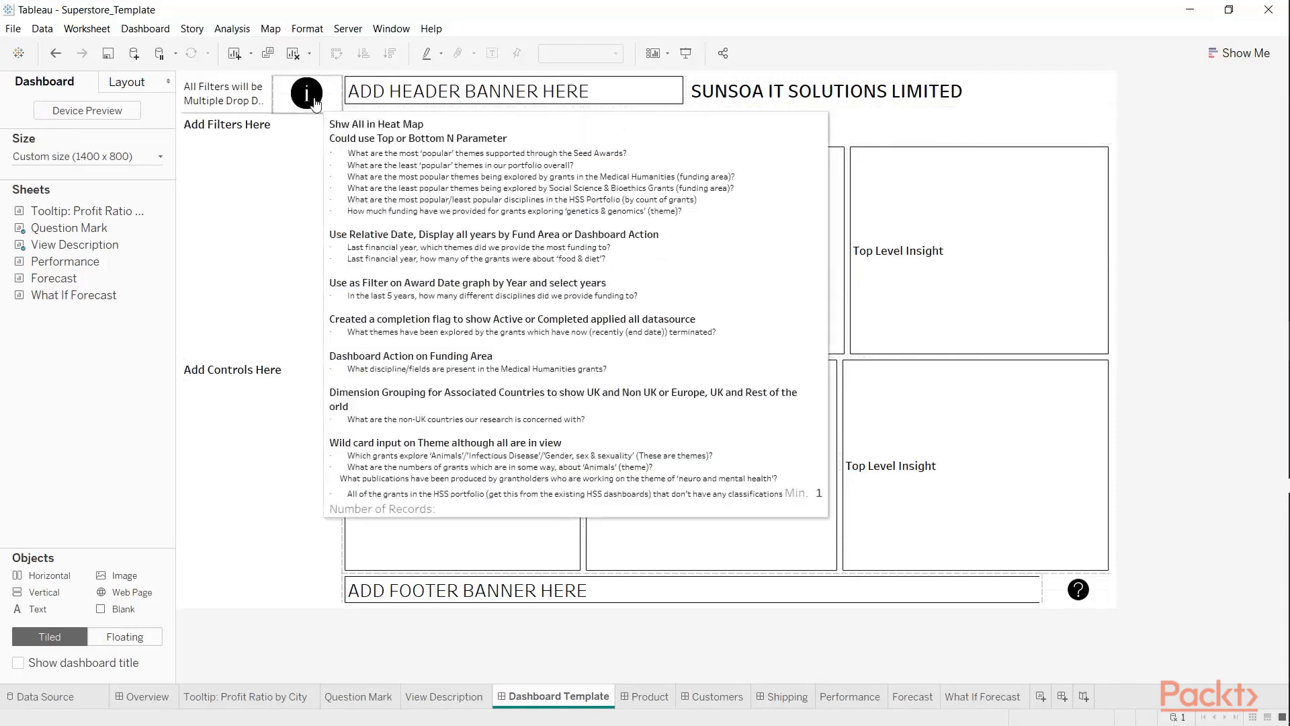
pyautogui.moveTo(131, 253)
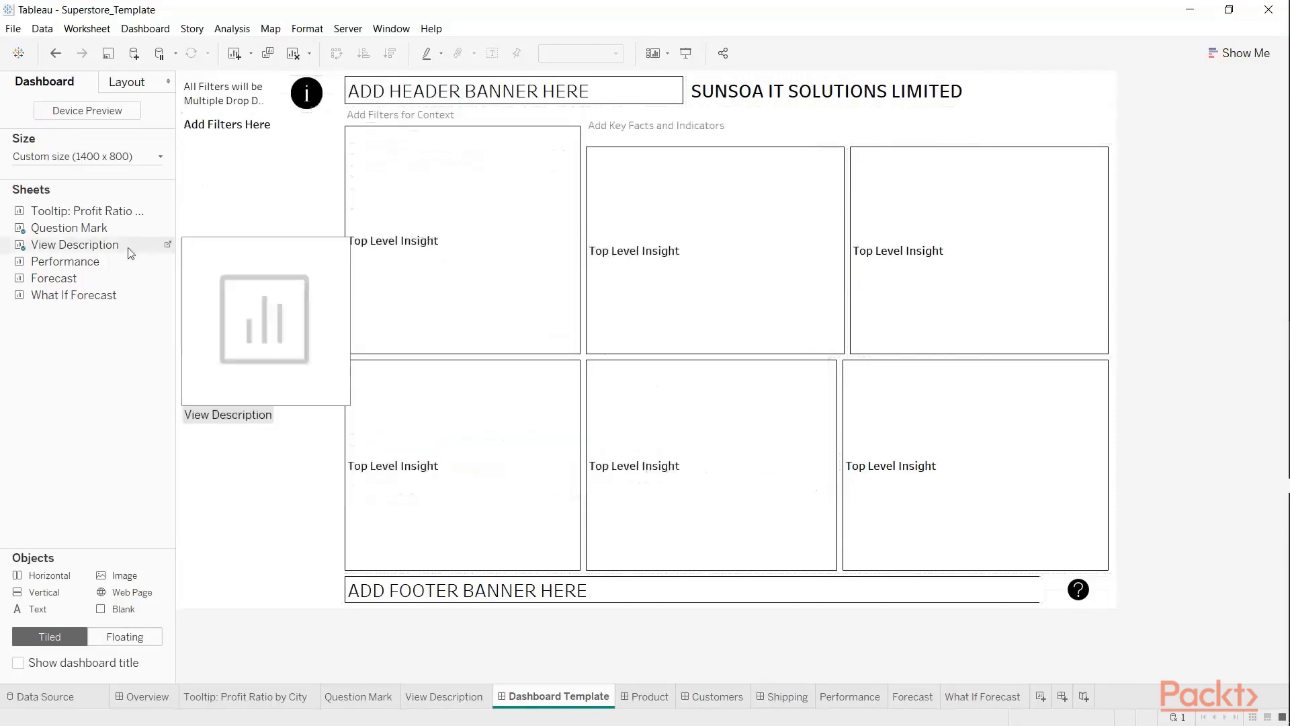
# On the View Description sheet, write the tooltip 'PACKT' over 'Tableau Training for 10.5 and sneak preview of Tableau 2018'
pyautogui.click(168, 246)
pyautogui.click(167, 246)
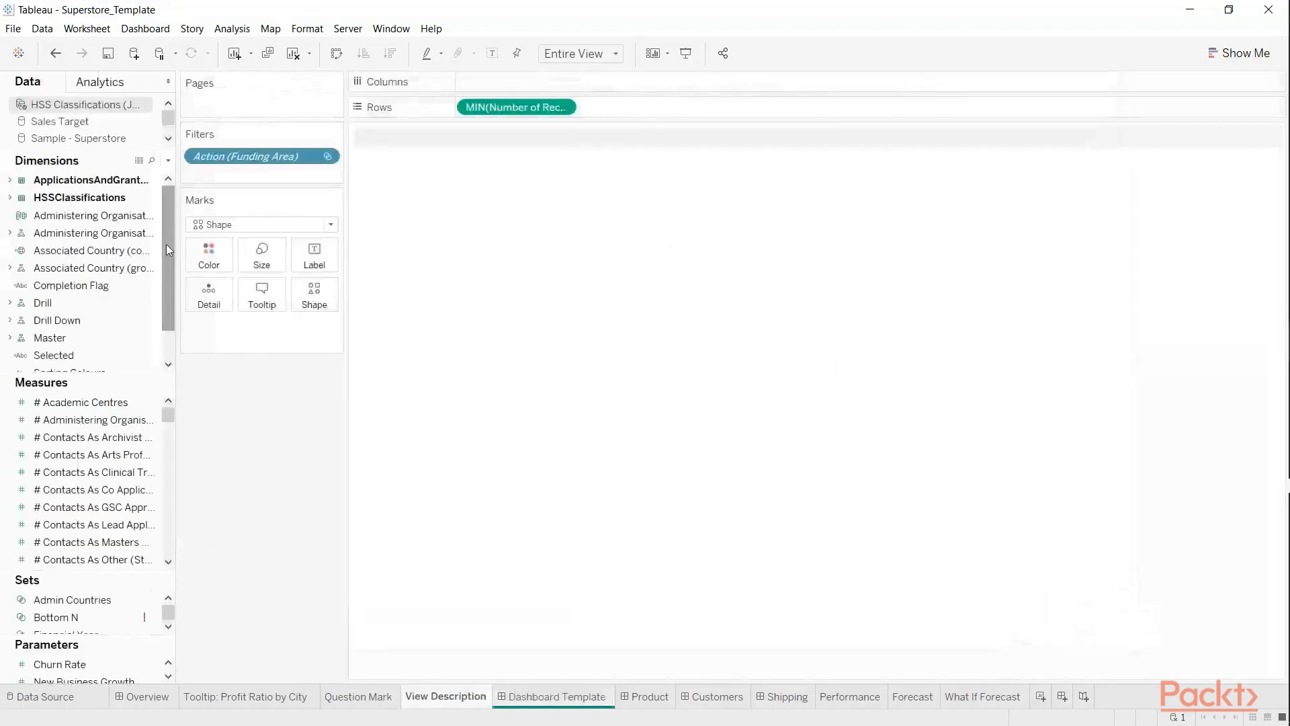
pyautogui.click(273, 300)
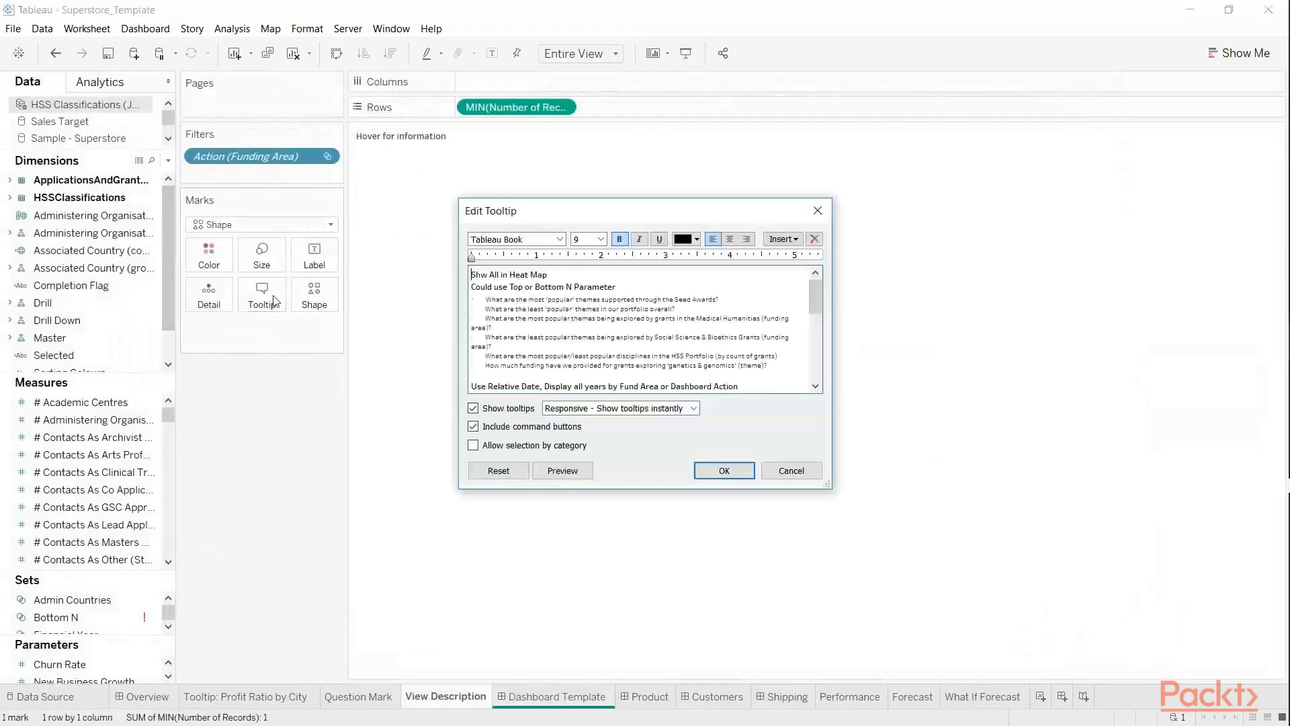
pyautogui.hotkey('ctrl', 'a')
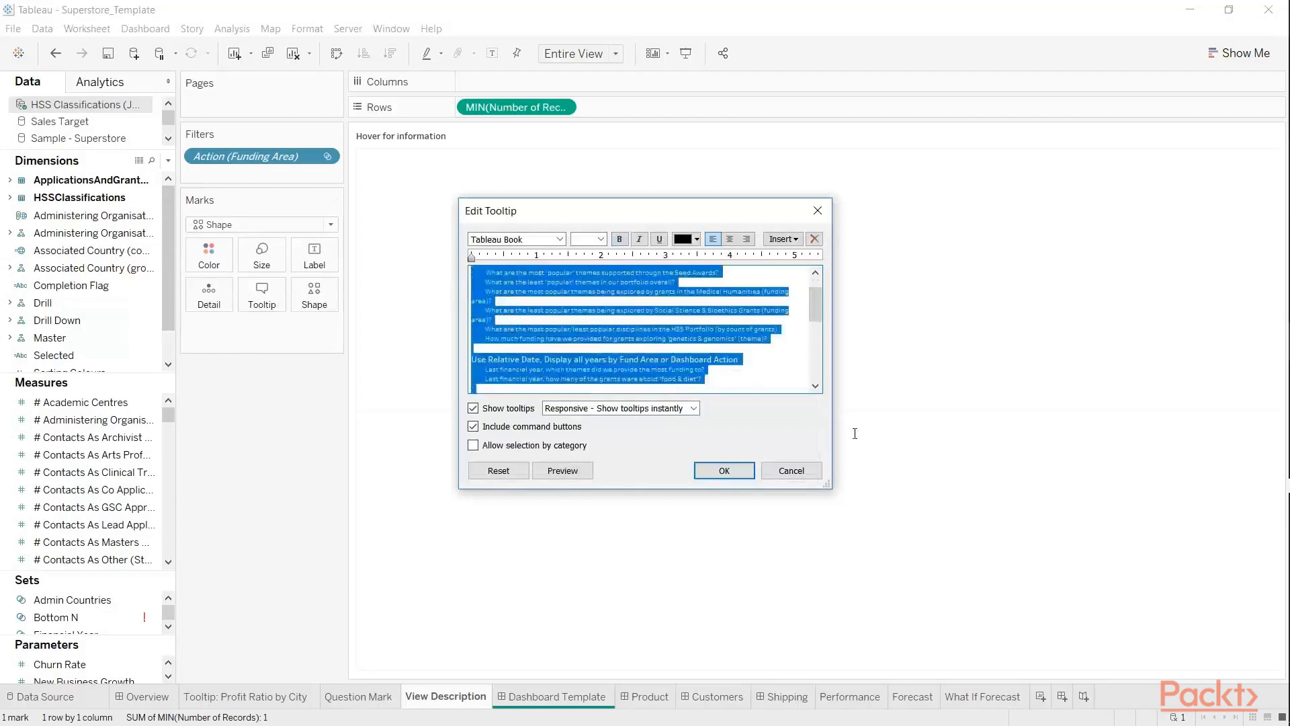
pyautogui.write('PACKT Tableau T')
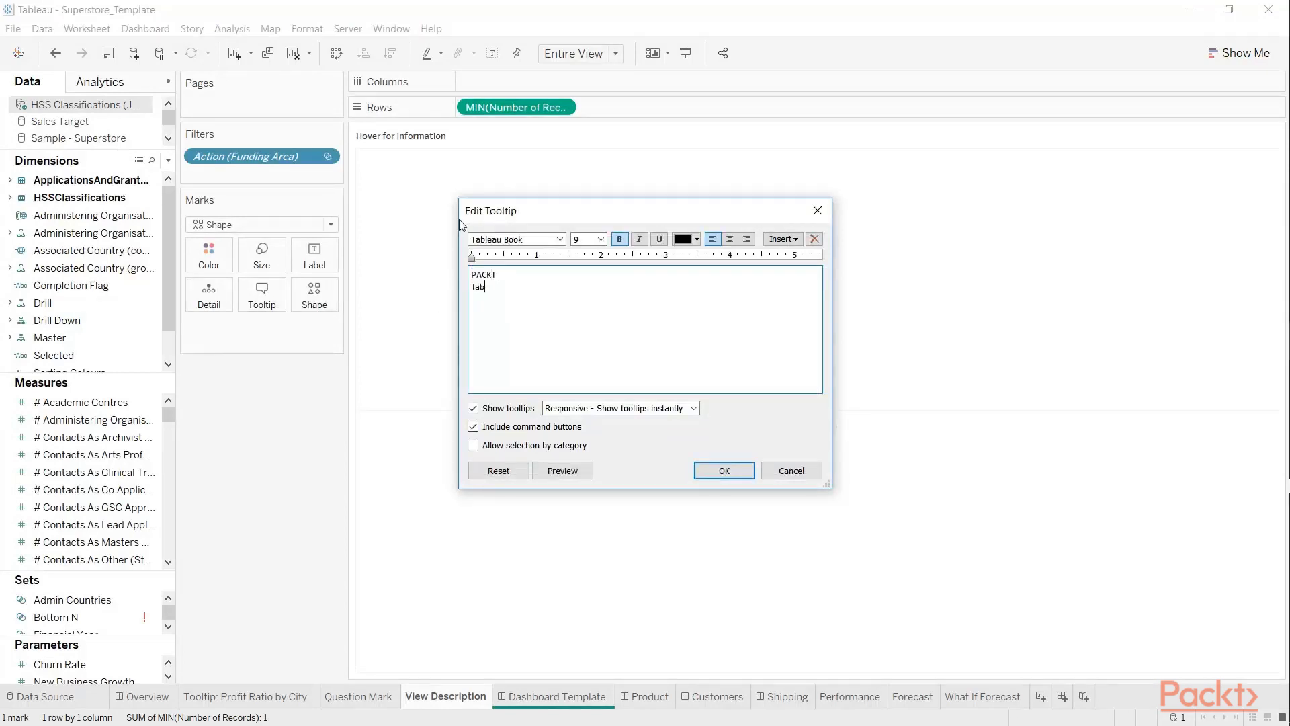
pyautogui.press('BackSpace')
pyautogui.write('Training for 10.5 and sneak preview ')
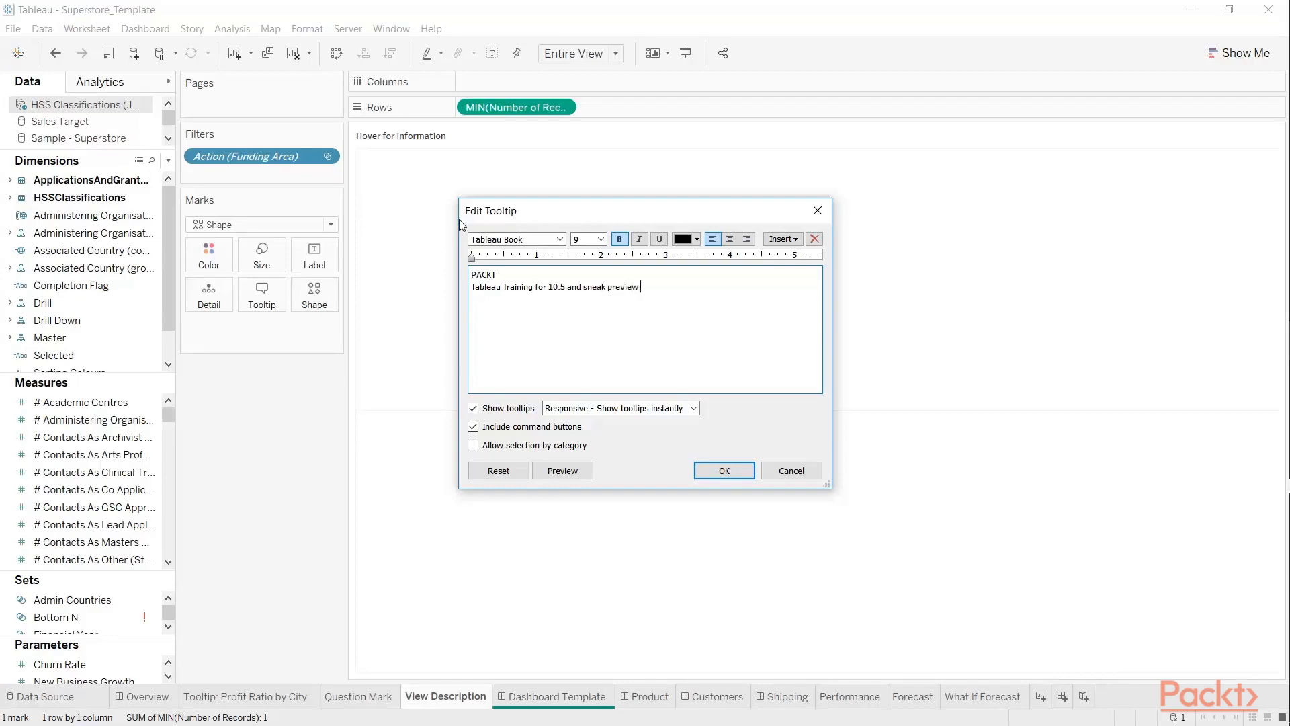
pyautogui.write('of Tableau 2018')
# Format the PACKT heading as Tableau Bold, size 24, orange
pyautogui.moveTo(470, 274); pyautogui.dragTo(504, 275)
pyautogui.click(560, 239)
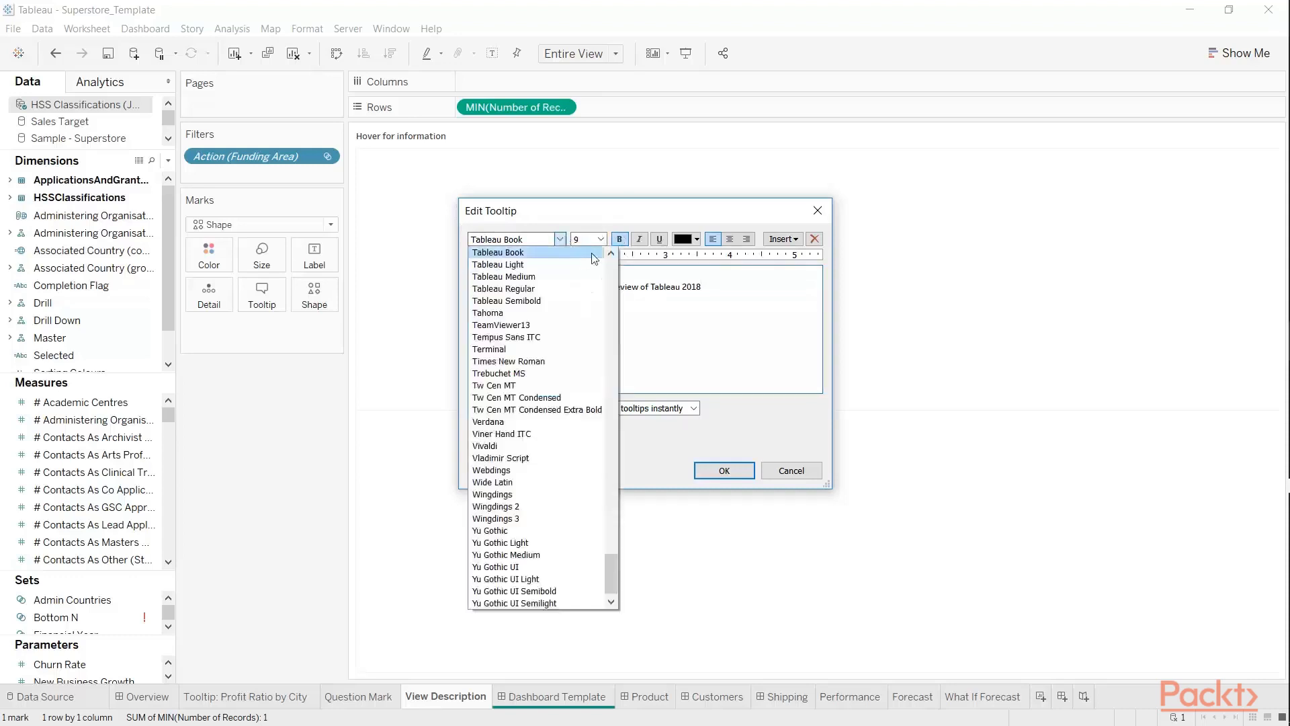
pyautogui.scroll(1, 591, 336)
pyautogui.click(598, 252)
pyautogui.click(600, 240)
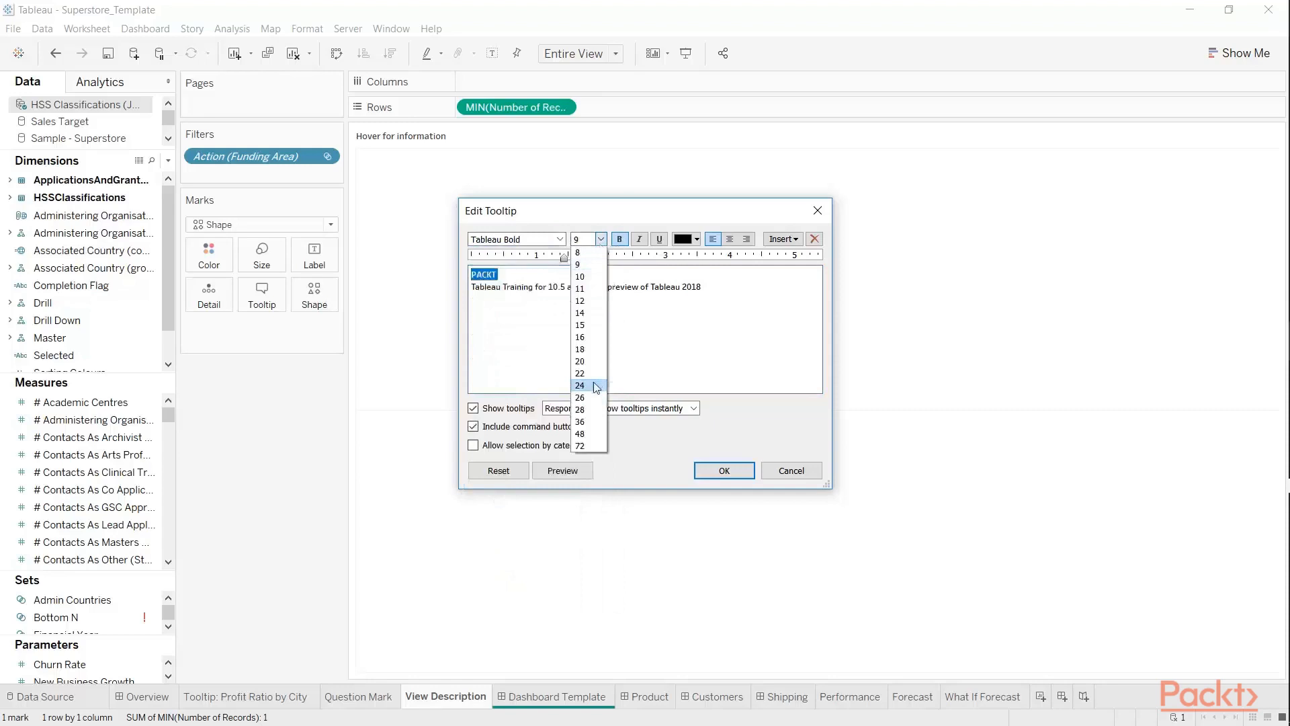
pyautogui.click(597, 387)
pyautogui.click(697, 239)
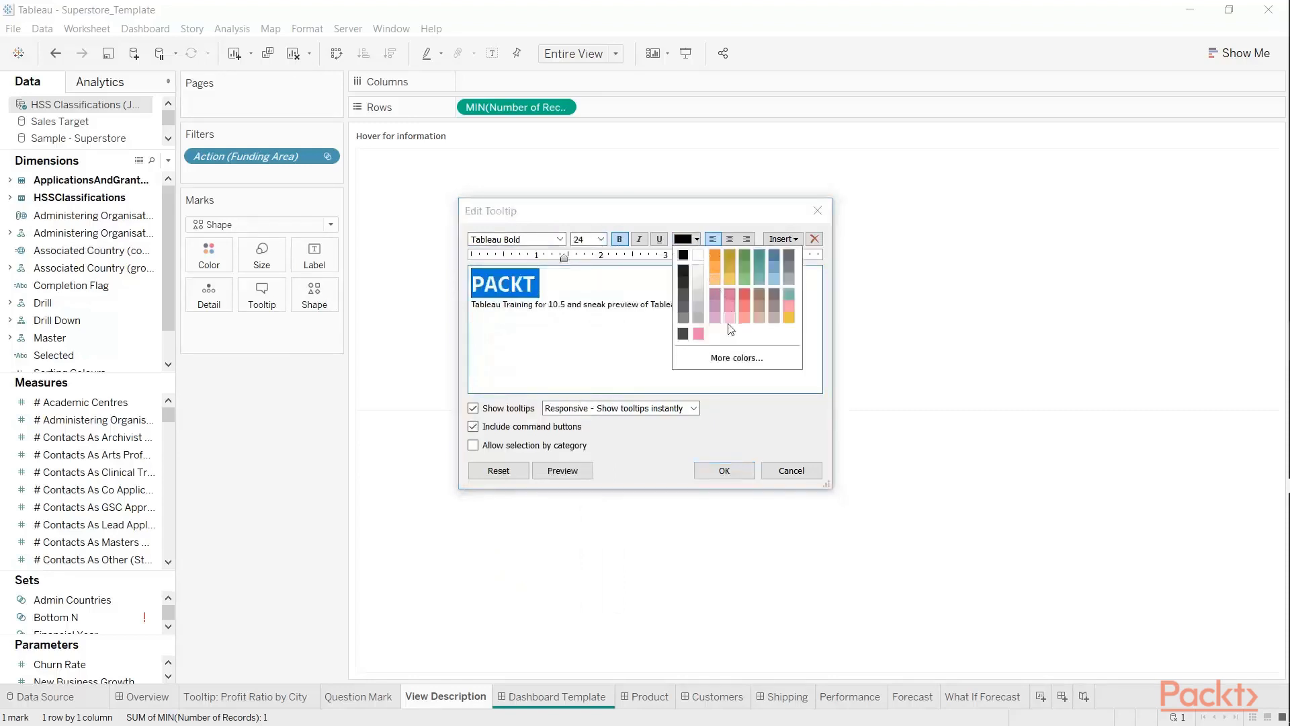
pyautogui.click(718, 256)
# Set the tooltip's second line to size 14 and confirm the tooltip
pyautogui.moveTo(702, 305); pyautogui.dragTo(475, 305)
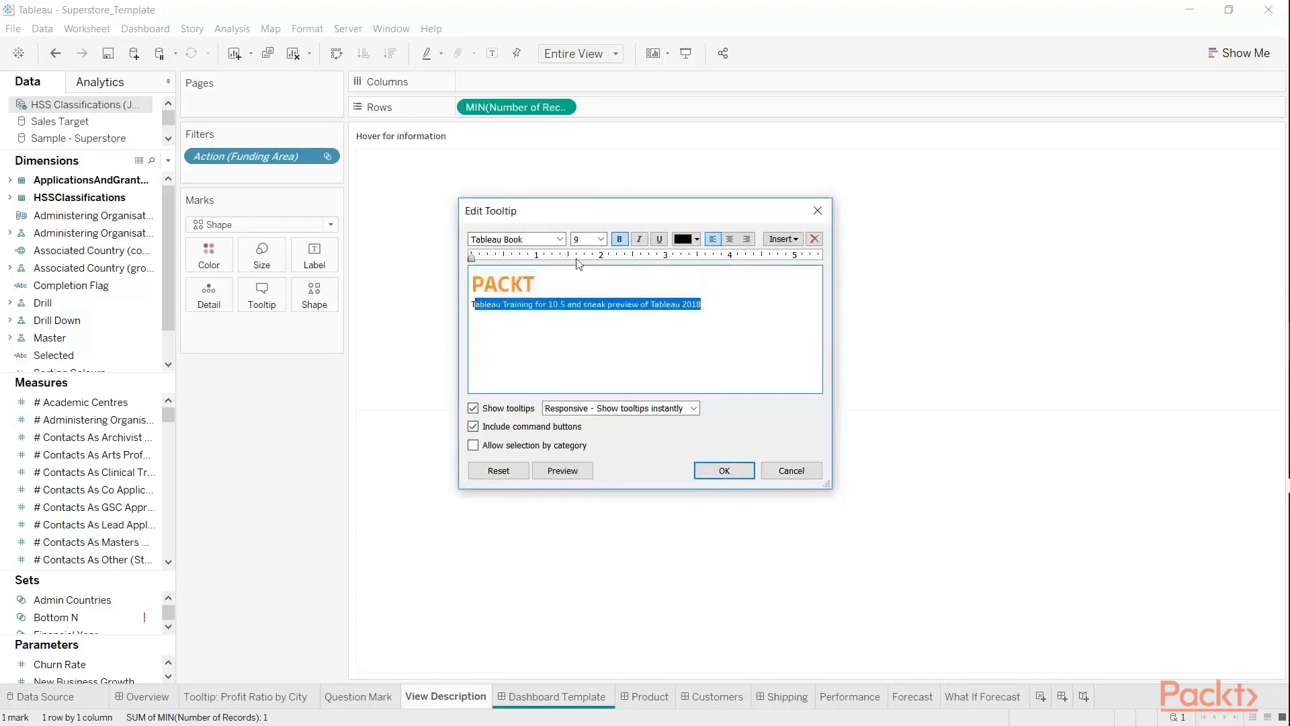
pyautogui.click(600, 240)
pyautogui.click(590, 313)
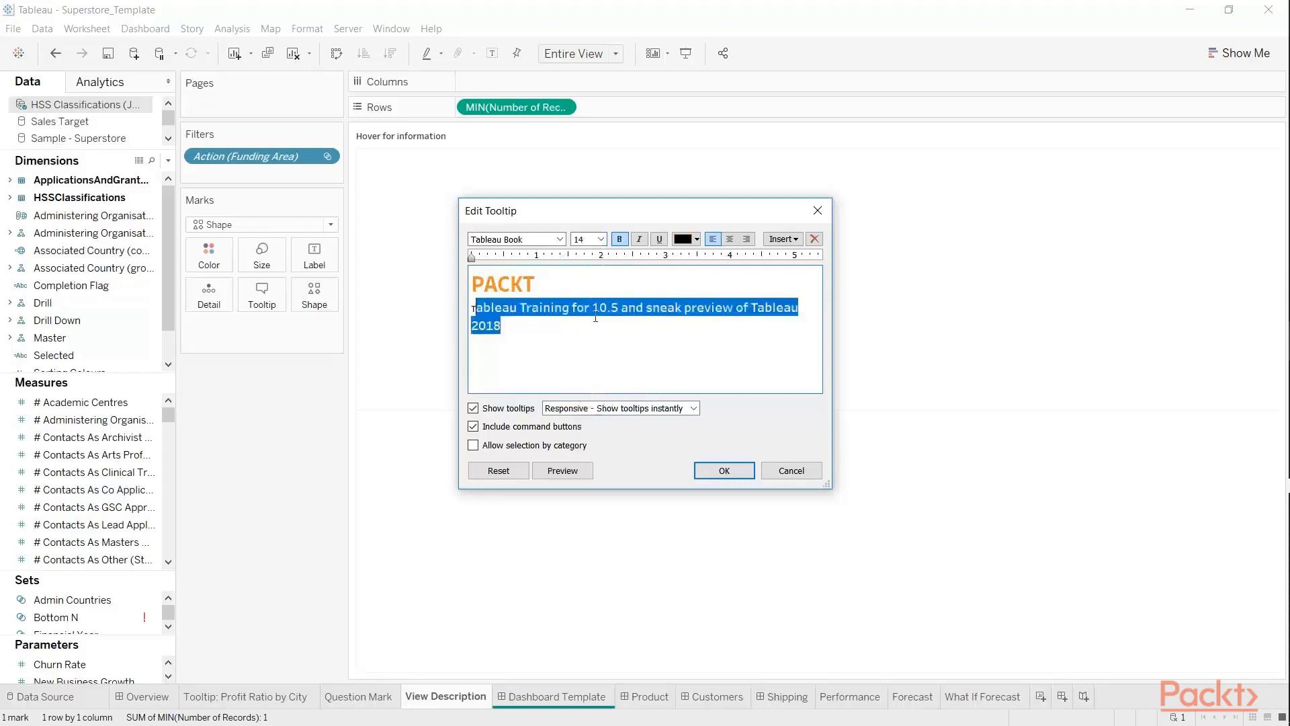
pyautogui.click(597, 375)
pyautogui.click(724, 470)
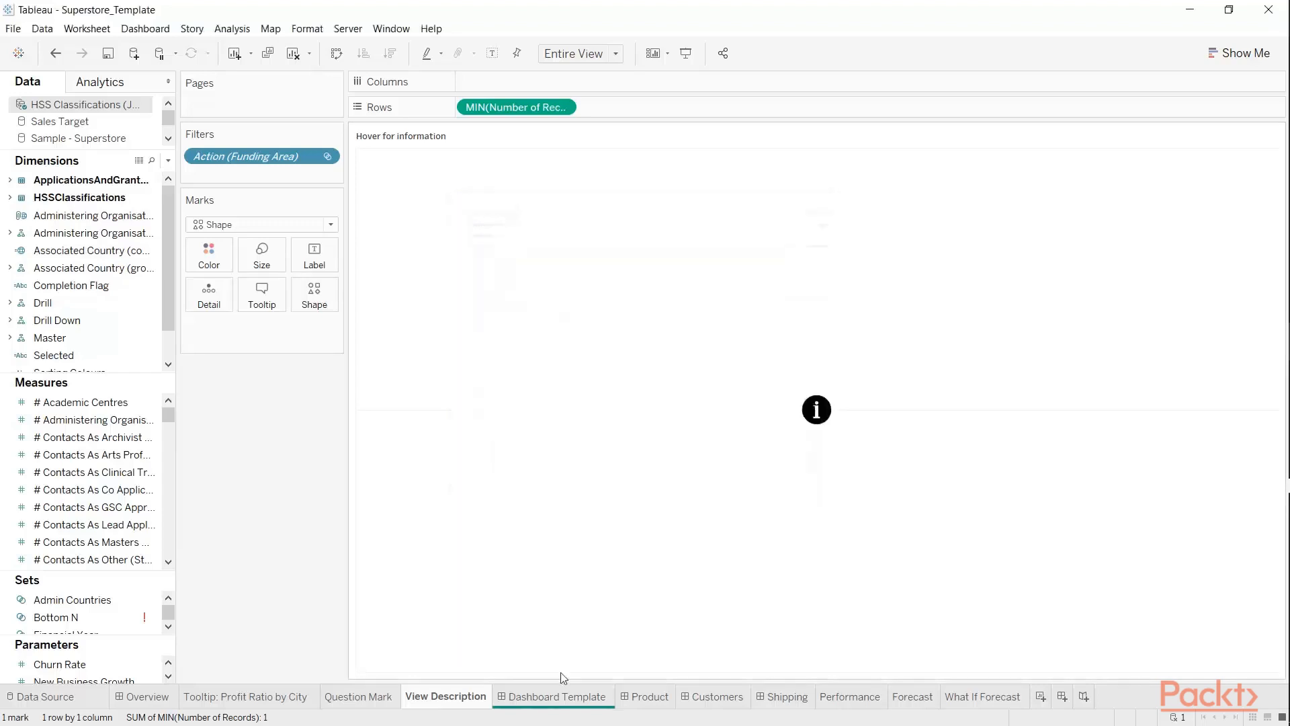
# Return to the Dashboard Template, deselect the info icon, and browse the Analysis menu
pyautogui.click(586, 706)
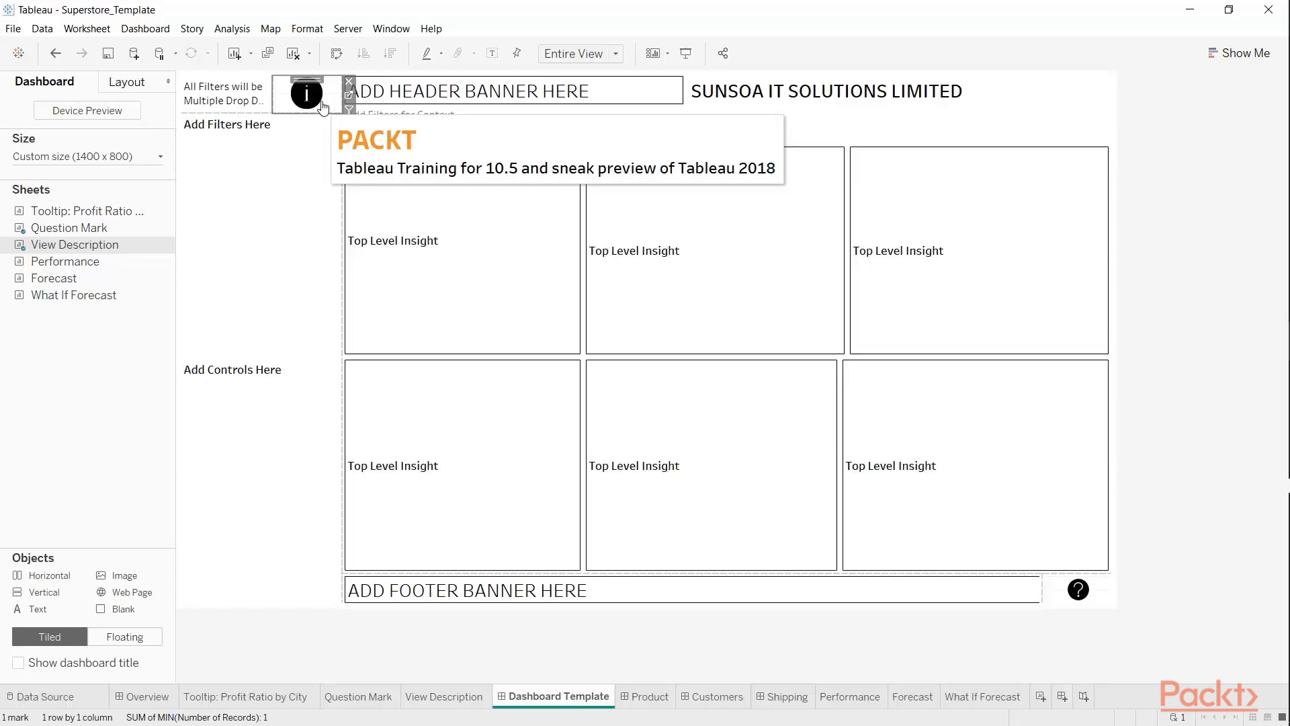
pyautogui.click(31, 417)
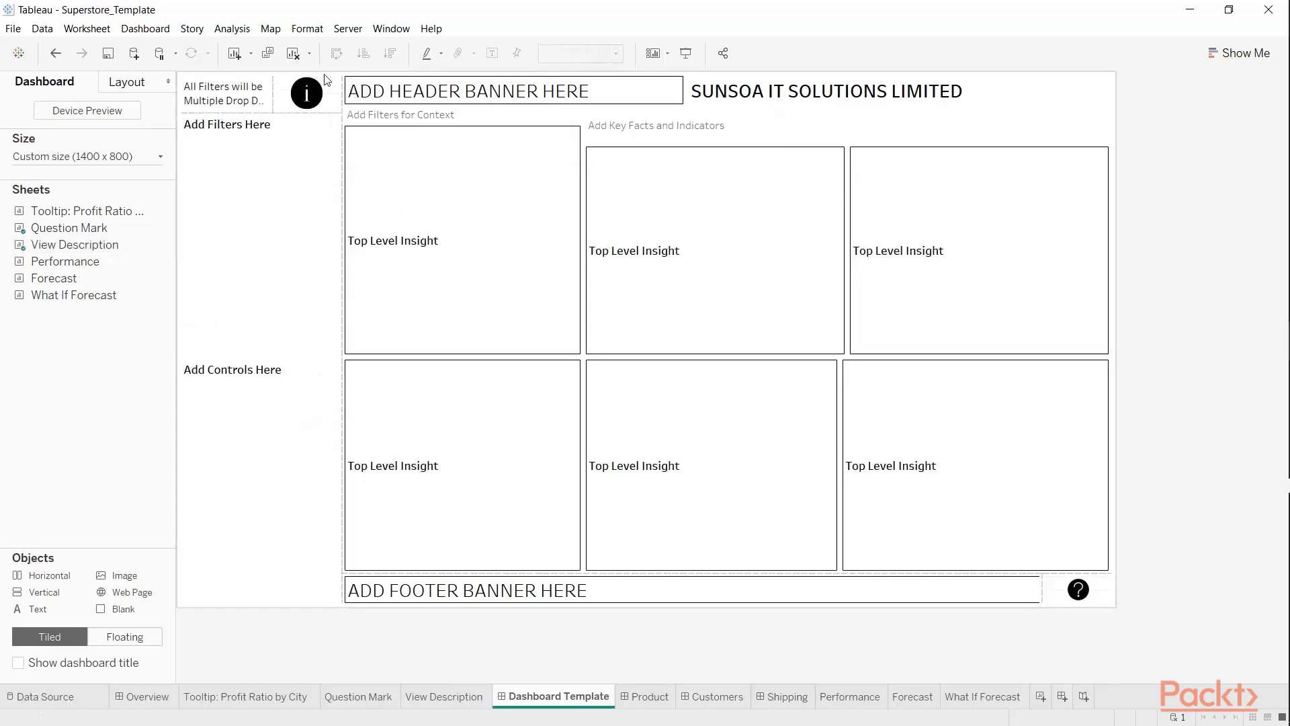
pyautogui.click(243, 30)
pyautogui.moveTo(285, 35)
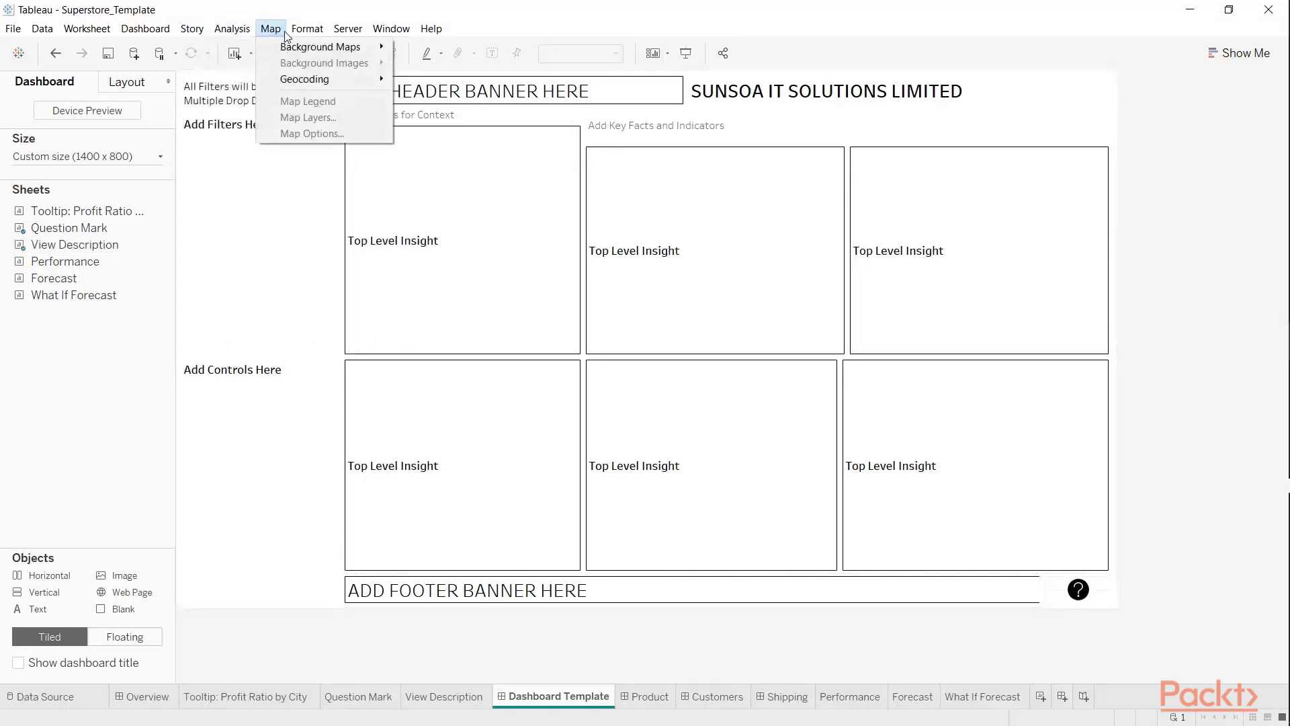
pyautogui.moveTo(235, 30)
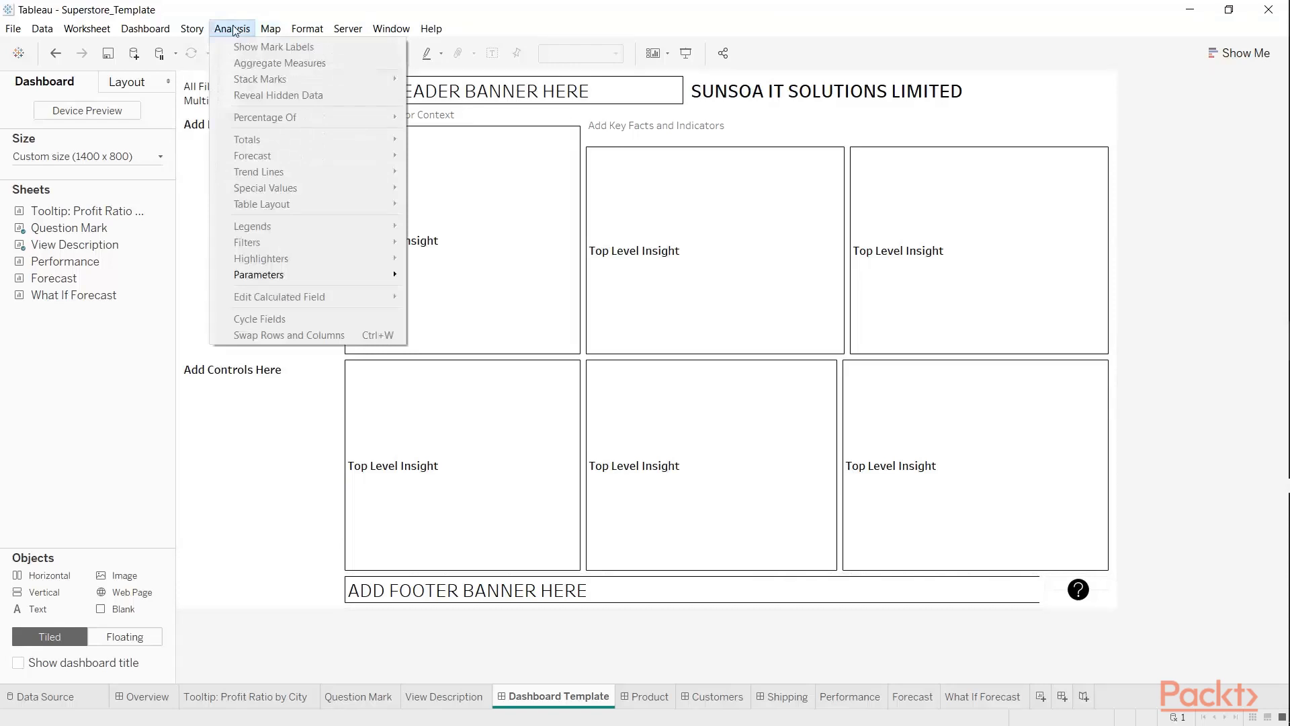
# Select the Key Facts text and middle Top Level Insight container, then browse the Map menu
pyautogui.click(954, 118)
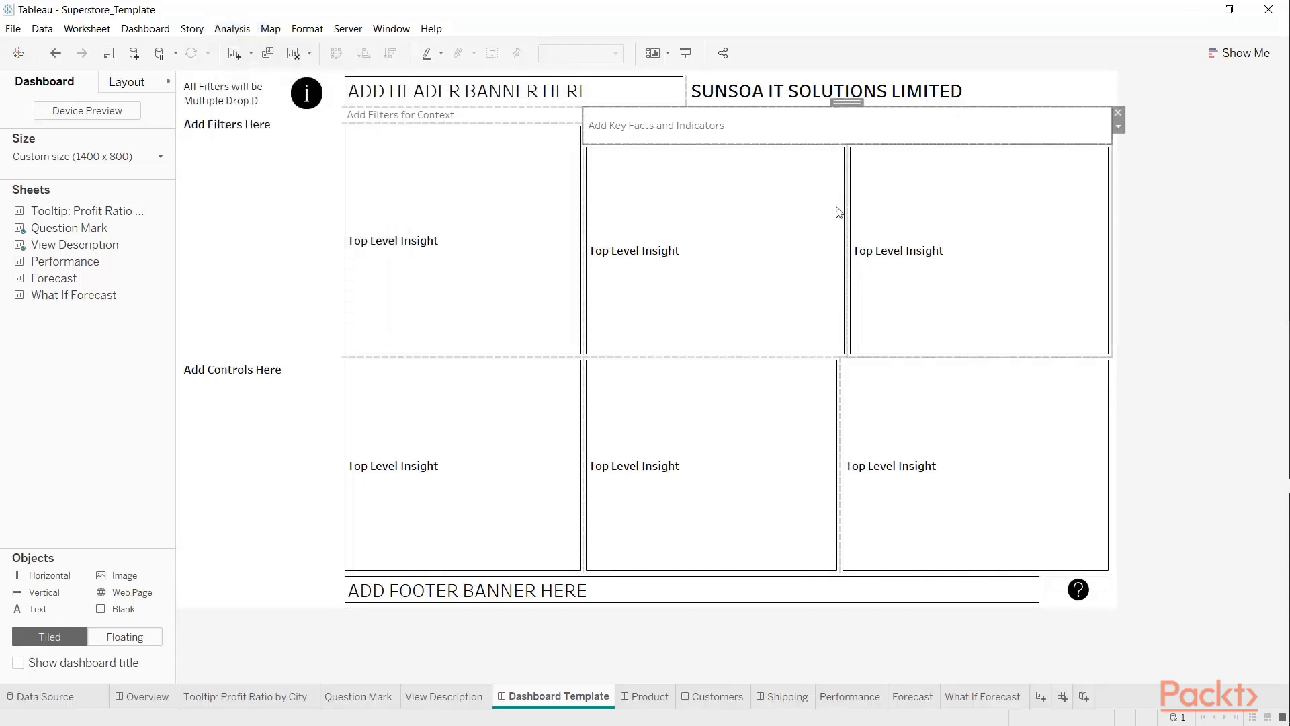
pyautogui.click(800, 205)
pyautogui.click(271, 28)
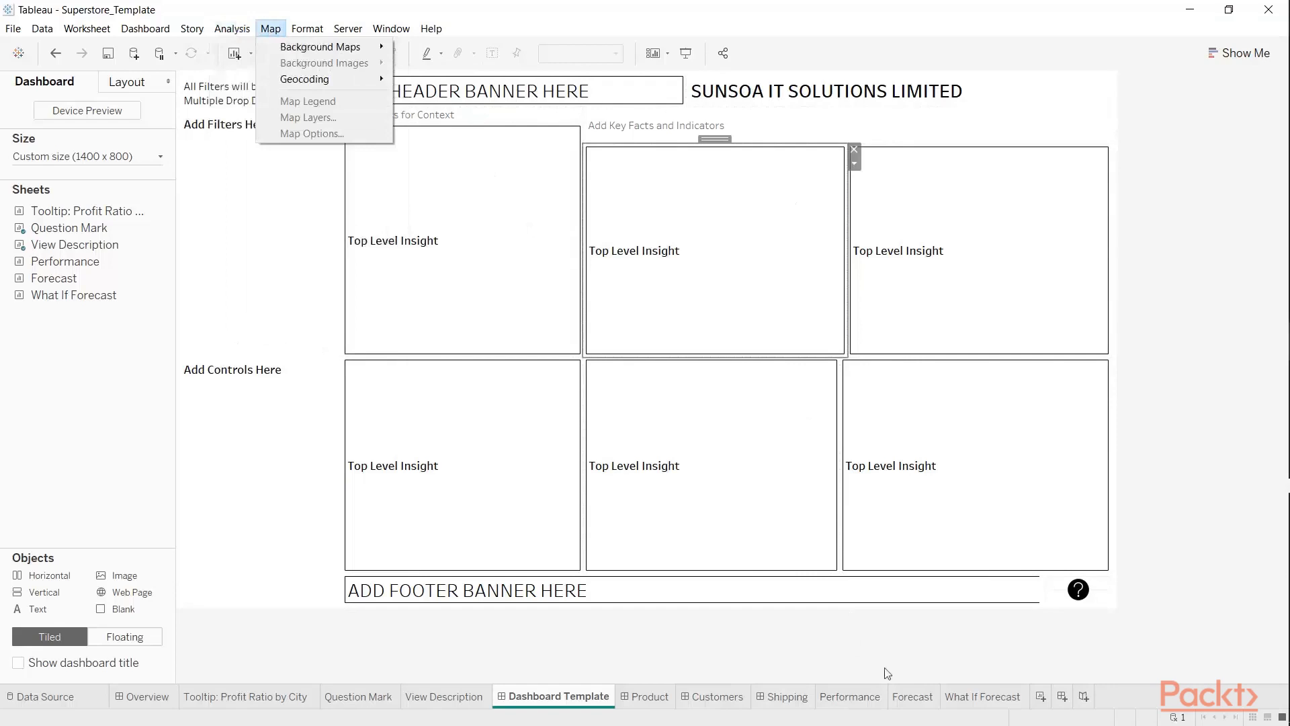
# On the Forecast worksheet, open Format Workbook settings with all Lines options expanded
pyautogui.click(918, 697)
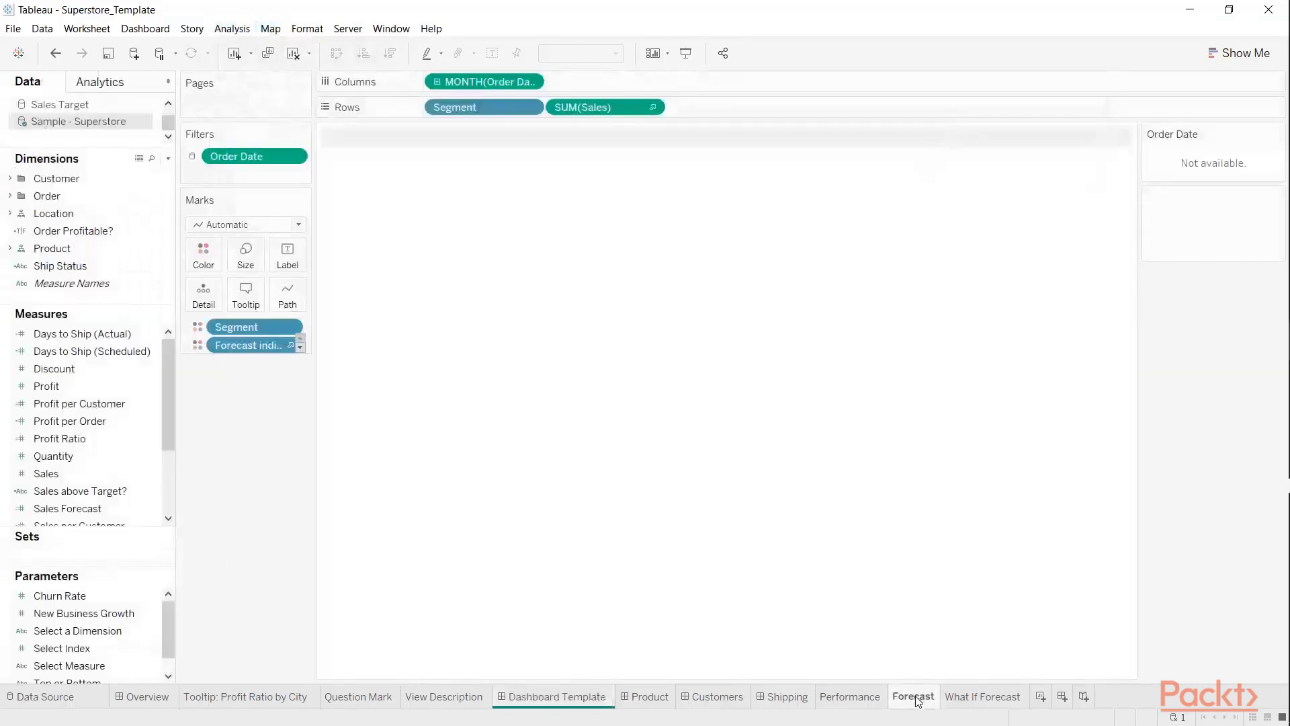
pyautogui.click(307, 28)
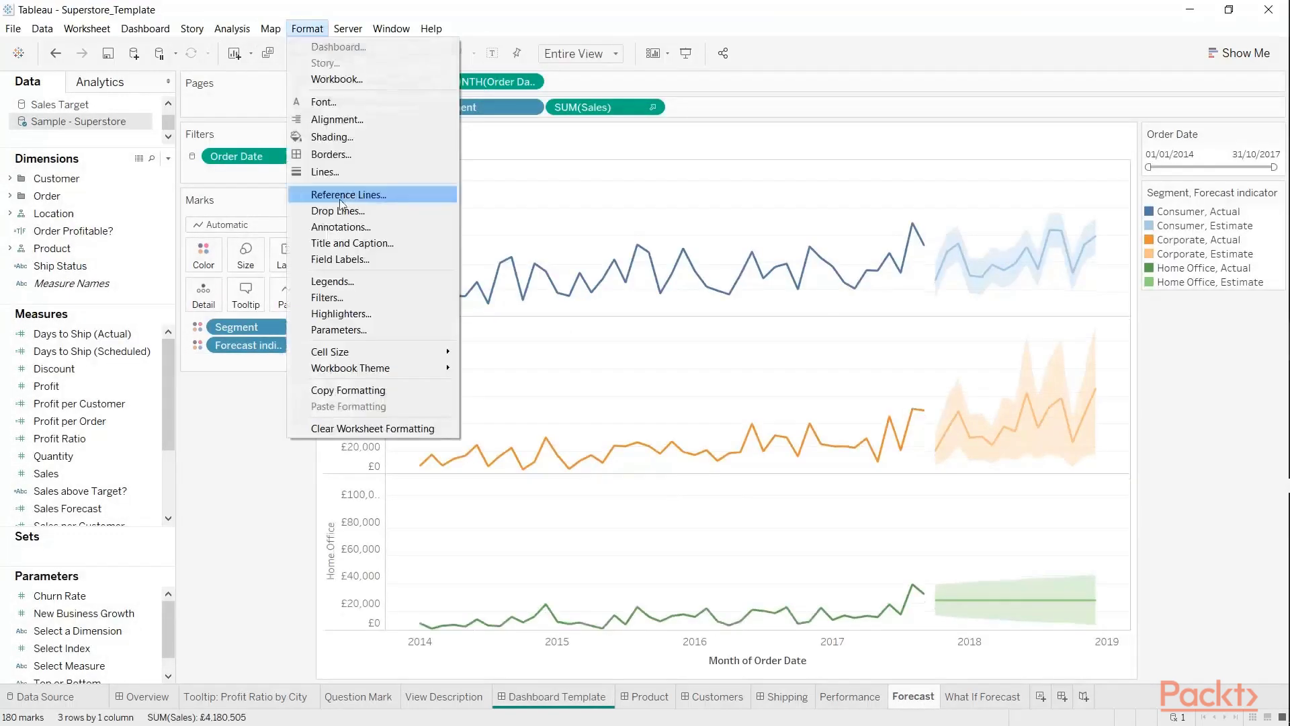
pyautogui.click(387, 79)
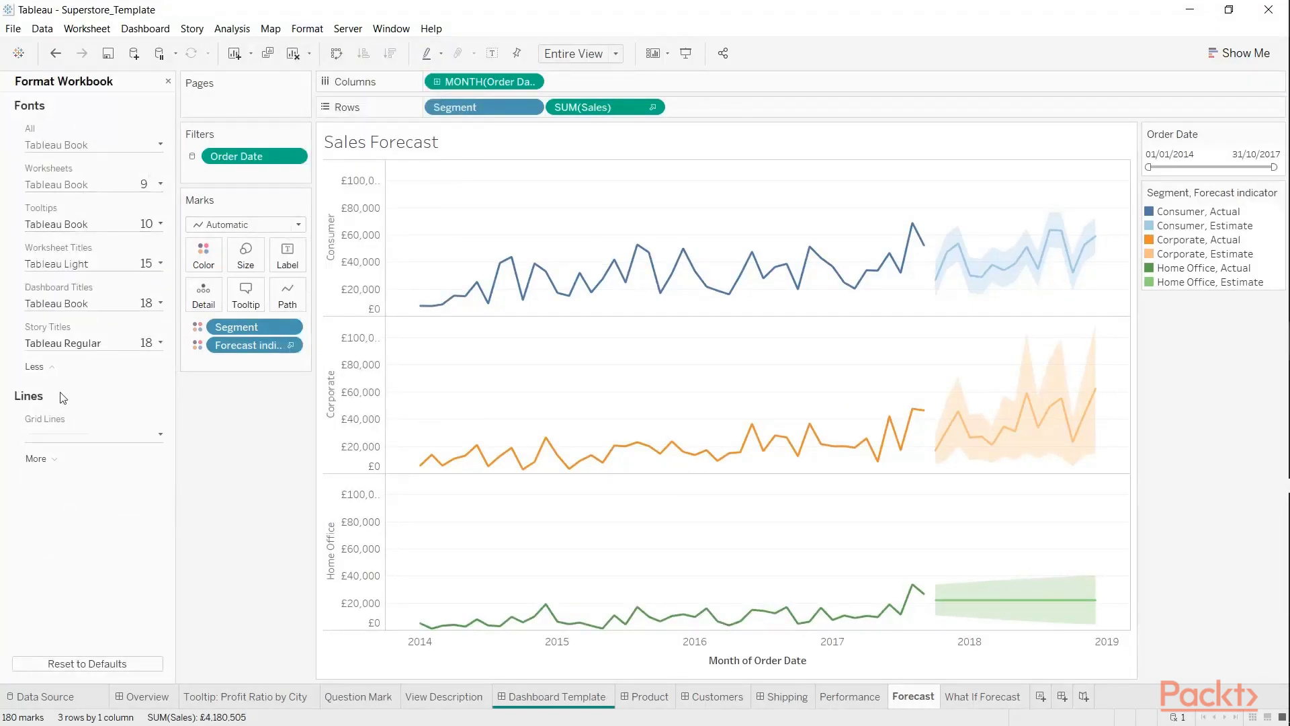
pyautogui.click(57, 463)
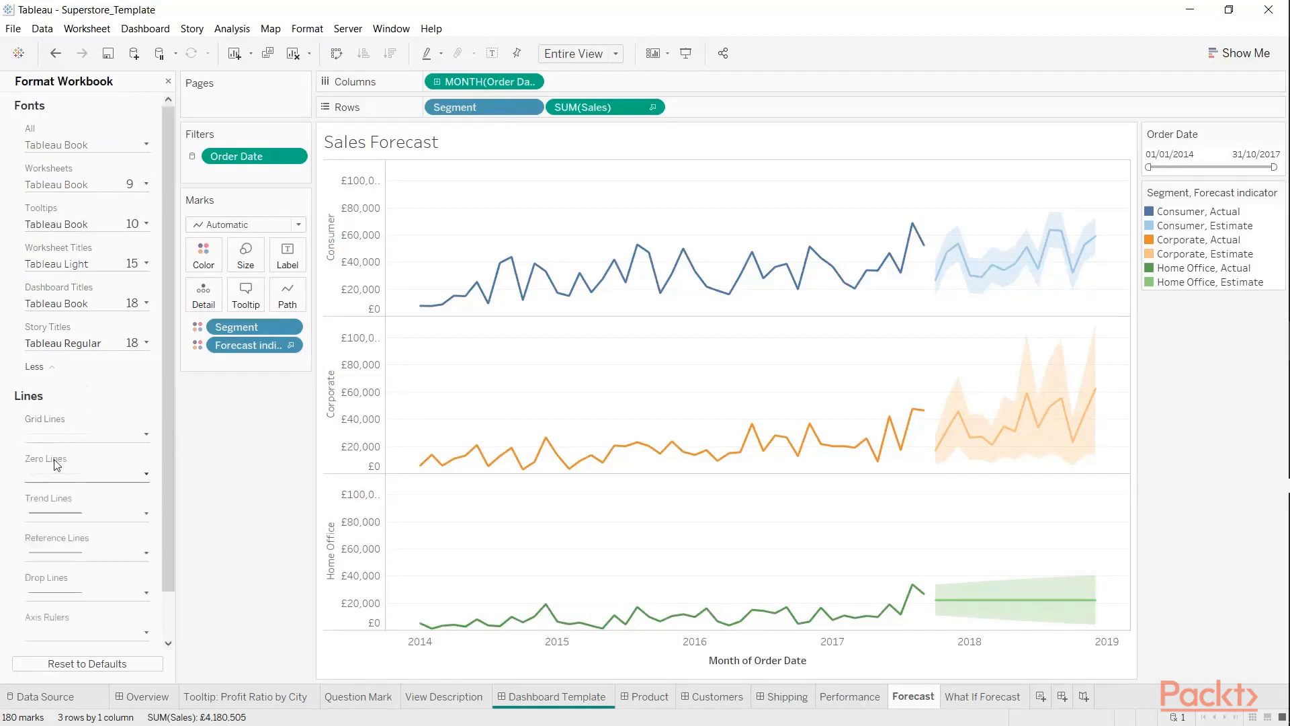
pyautogui.moveTo(163, 449); pyautogui.dragTo(164, 373)
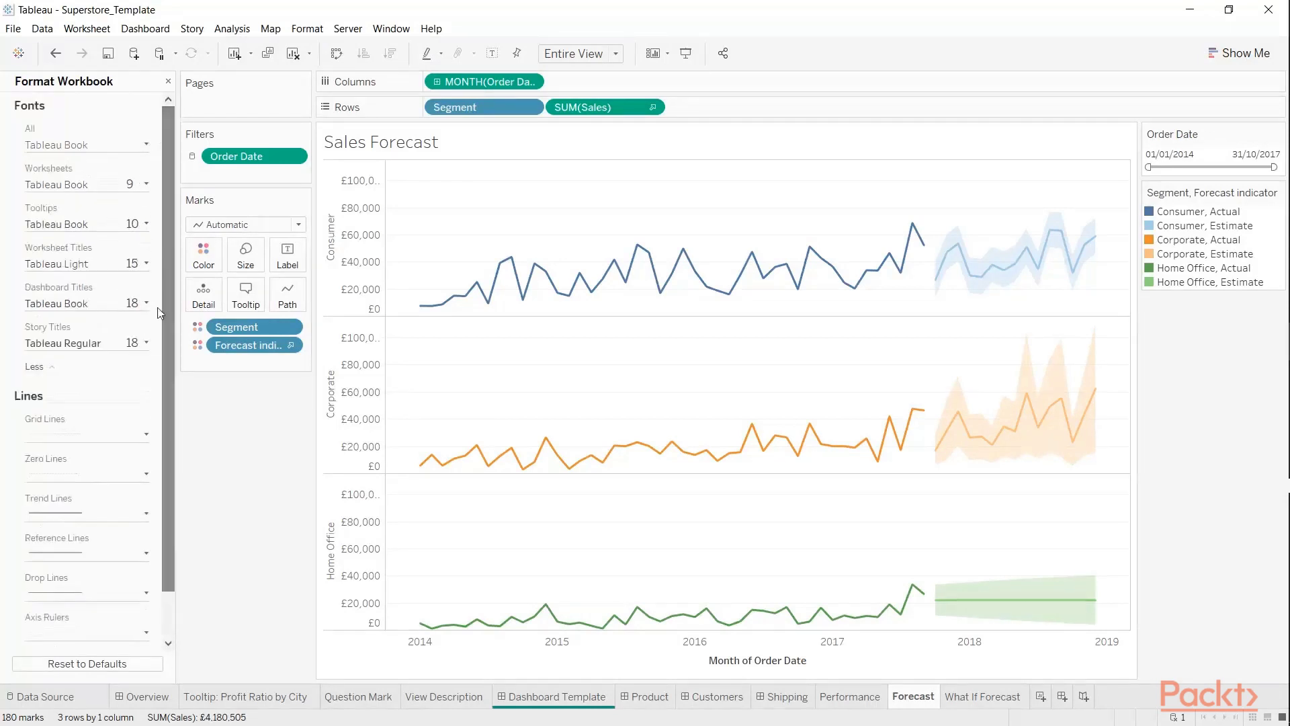
# Back on the Dashboard Template, open the top-left Top Level Insight text editor and cancel unchanged
pyautogui.click(529, 697)
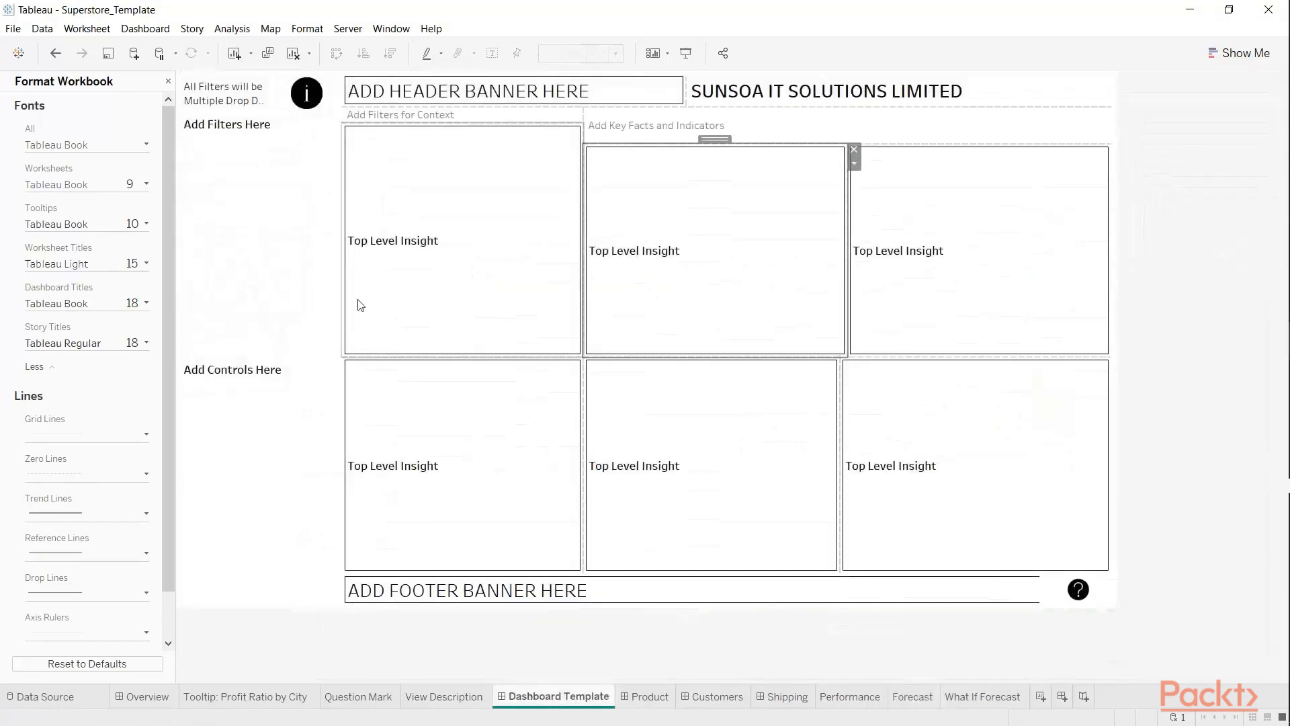
pyautogui.rightClick(396, 248)
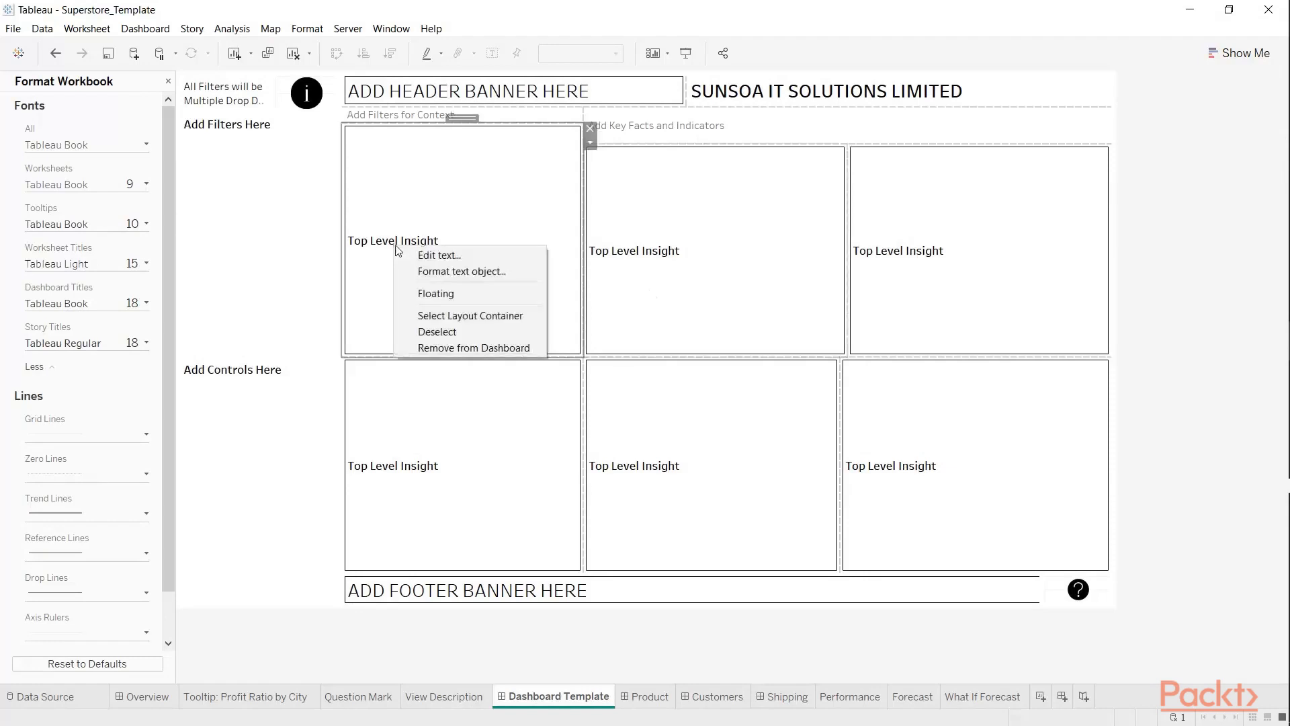
pyautogui.click(418, 254)
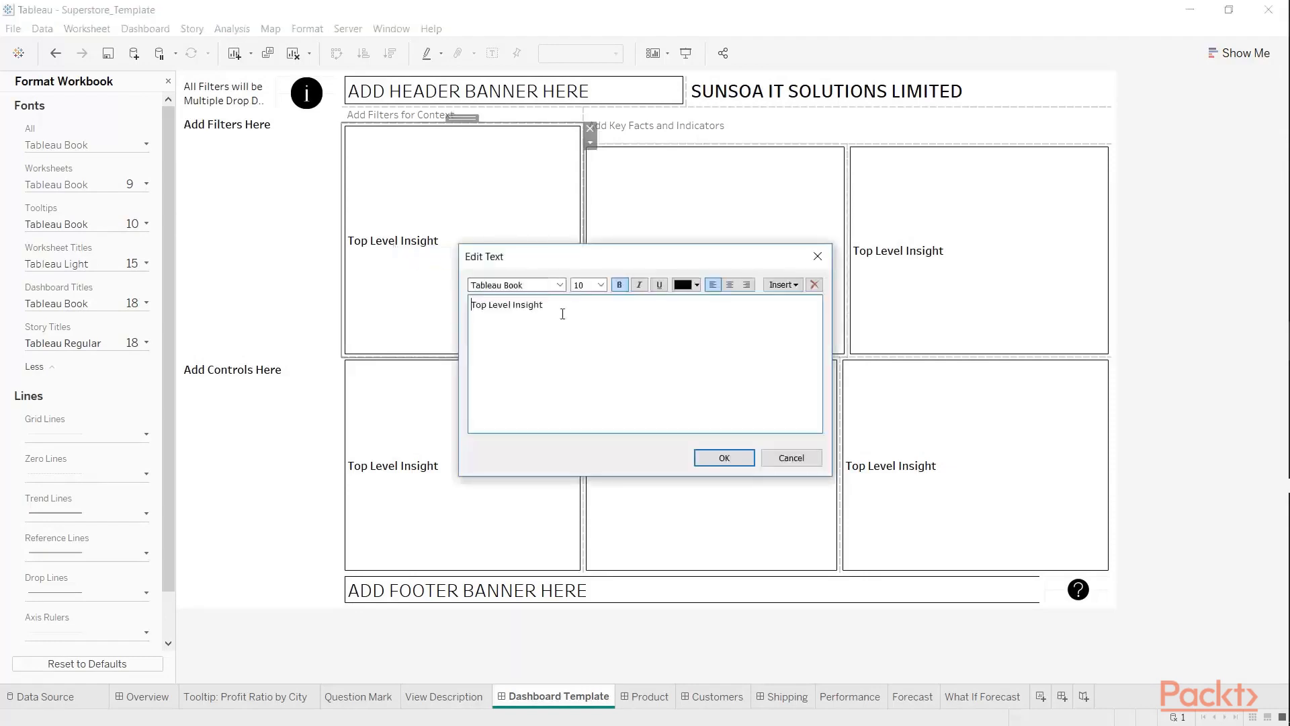
pyautogui.click(791, 458)
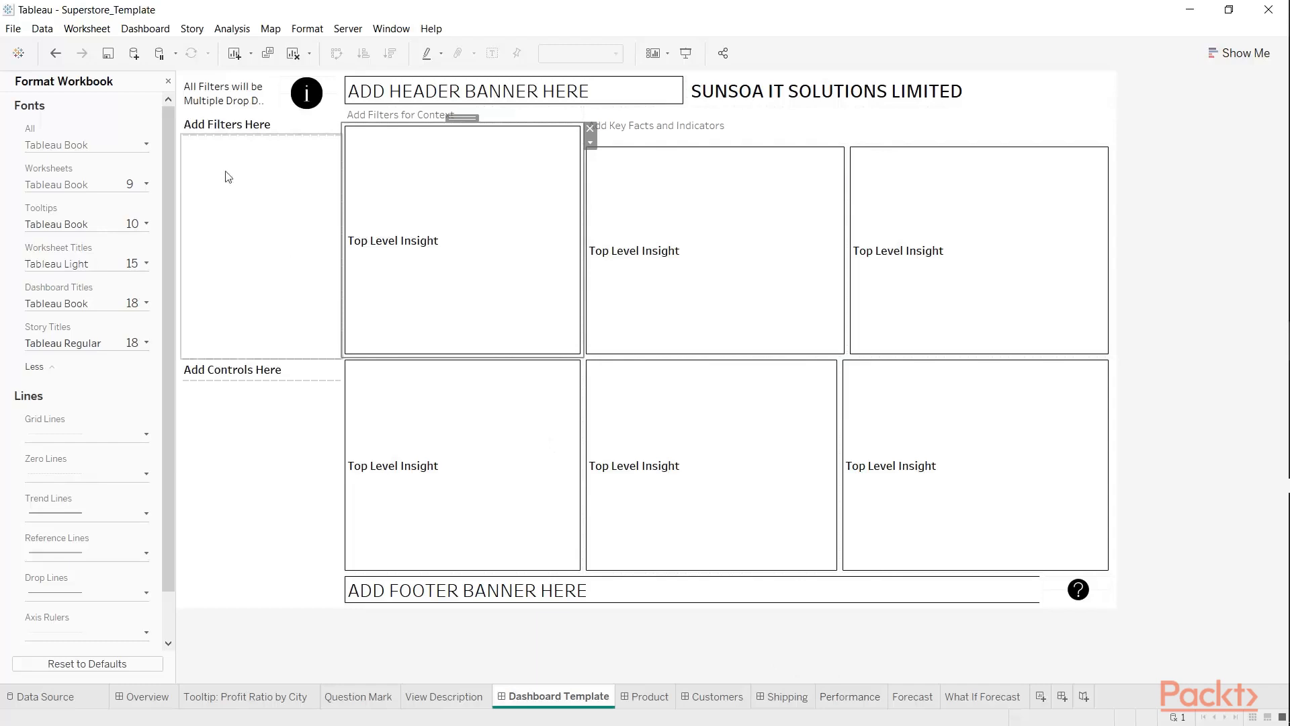
# Close the format pane, place the Forecast sheet in the top-left dashboard tile, and select it
pyautogui.click(168, 82)
pyautogui.moveTo(86, 300)
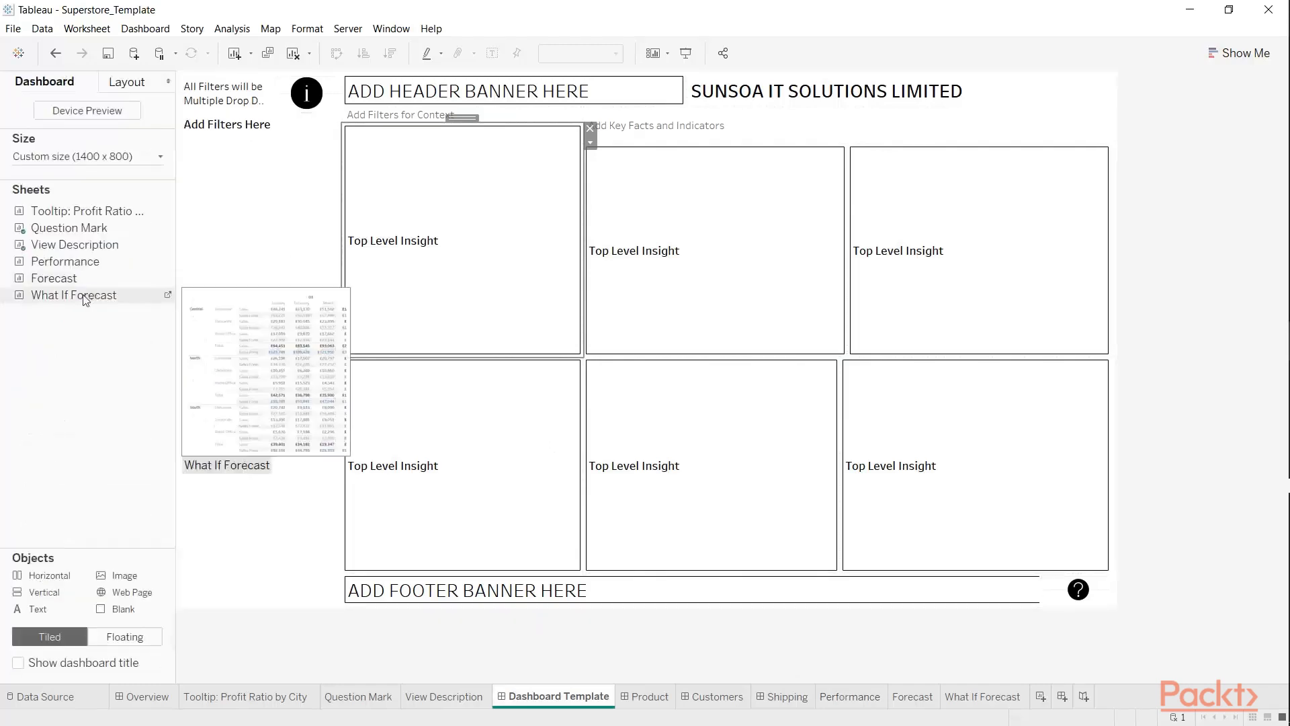
pyautogui.moveTo(86, 300); pyautogui.dragTo(451, 224)
pyautogui.moveTo(96, 267)
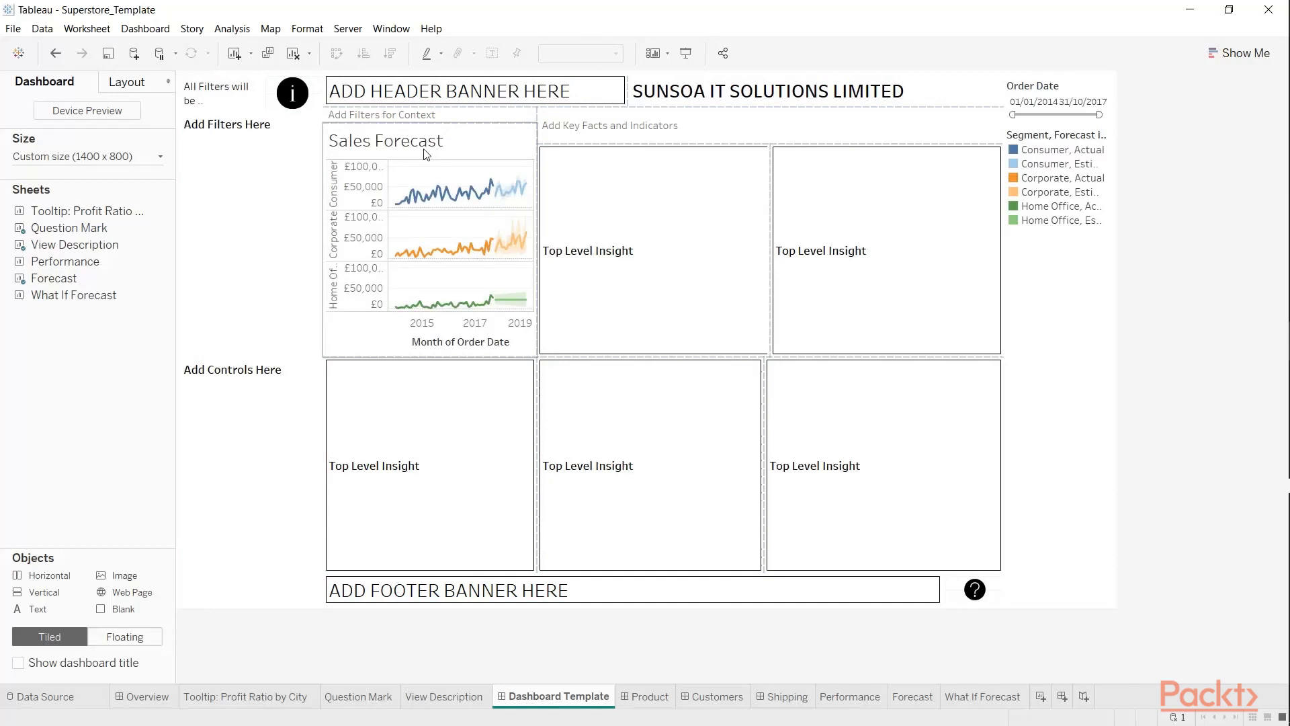
pyautogui.click(424, 154)
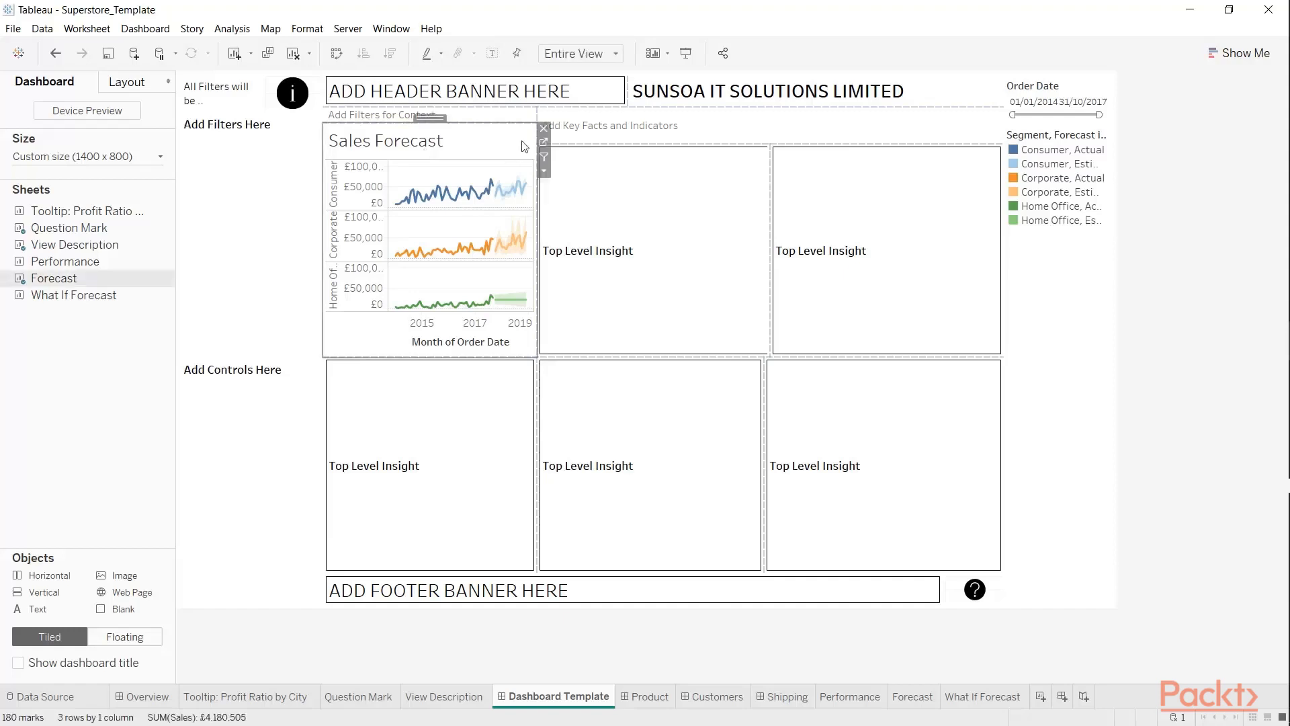
# From the Forecast worksheet, start a new calculated field named 'Sample Calc'
pyautogui.click(544, 144)
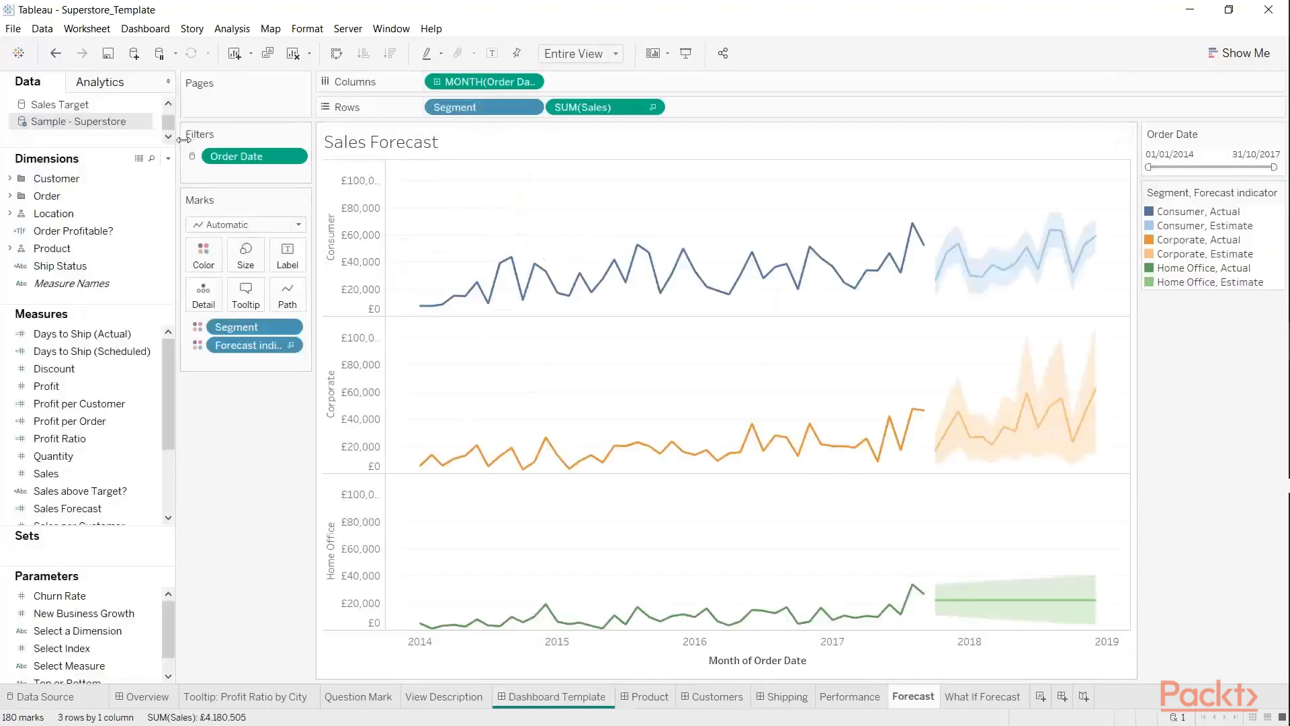
pyautogui.click(168, 159)
pyautogui.click(166, 175)
pyautogui.write('Sam')
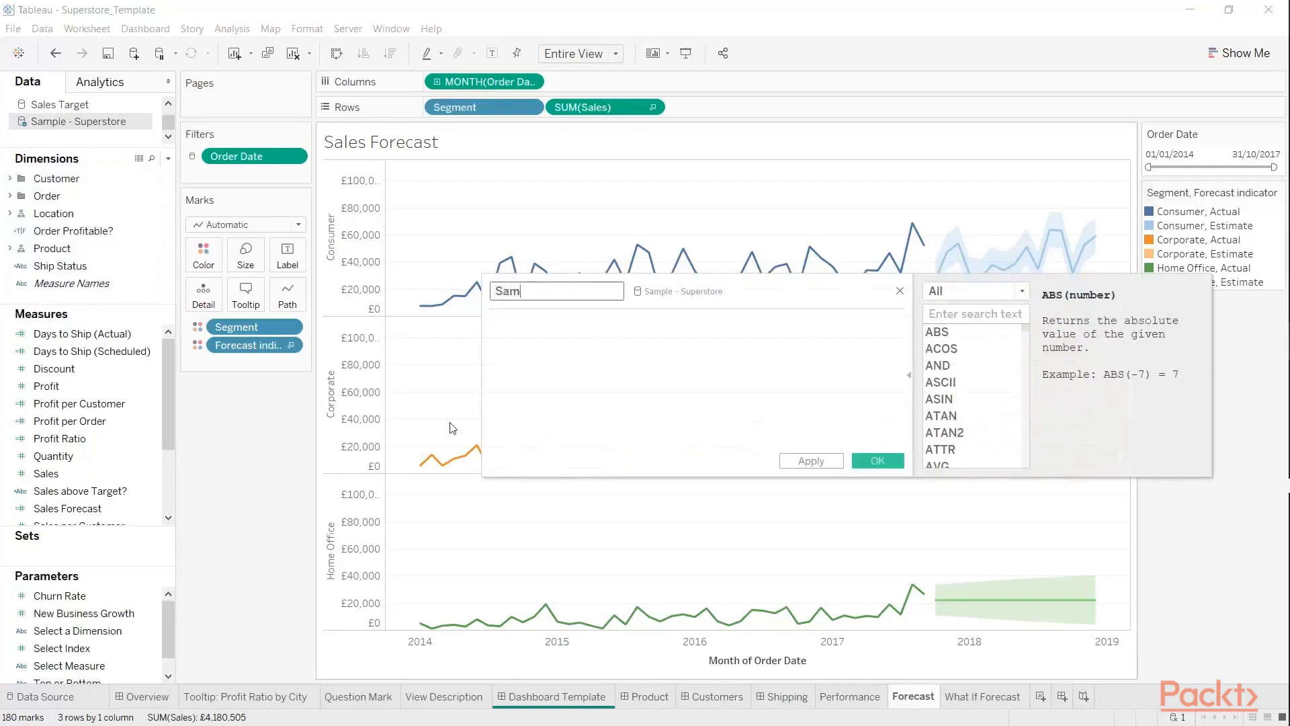
pyautogui.write('ple Calc')
pyautogui.press('Tab')
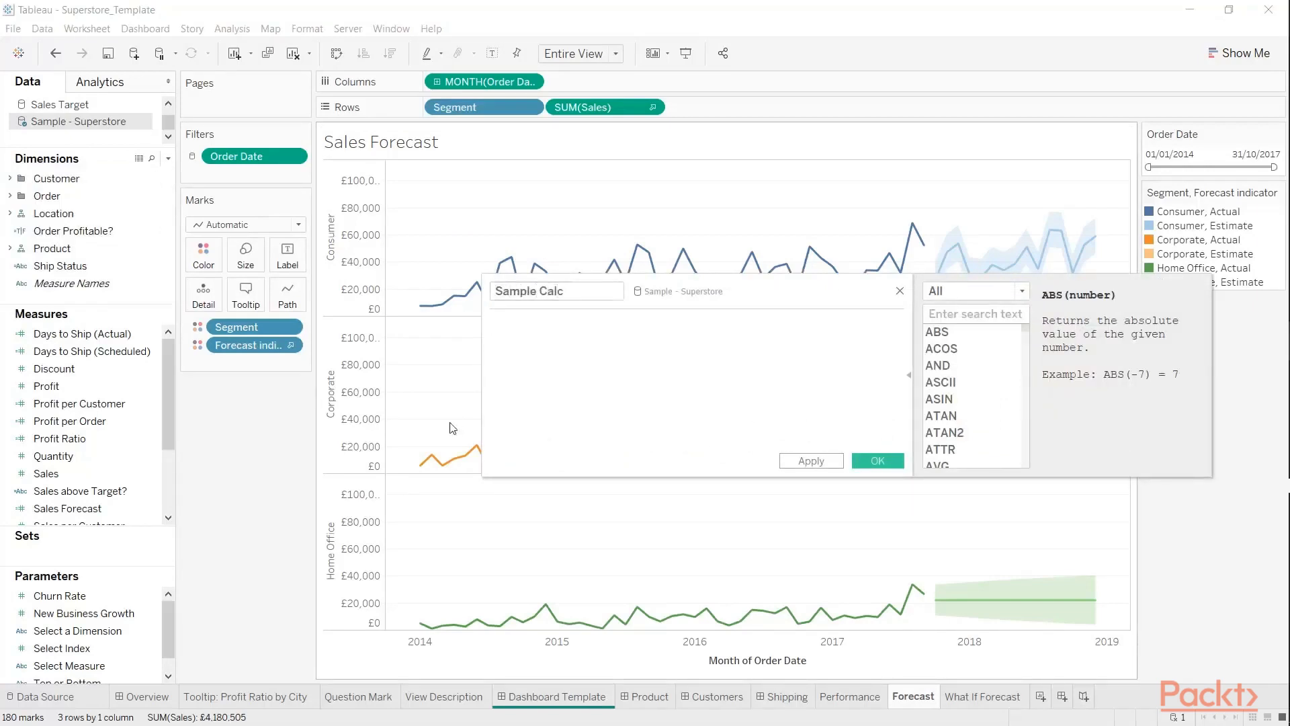
# Add a 'This calculation will be used to build a percentage' comment, then delete it
pyautogui.write('///This calculation will be used to')
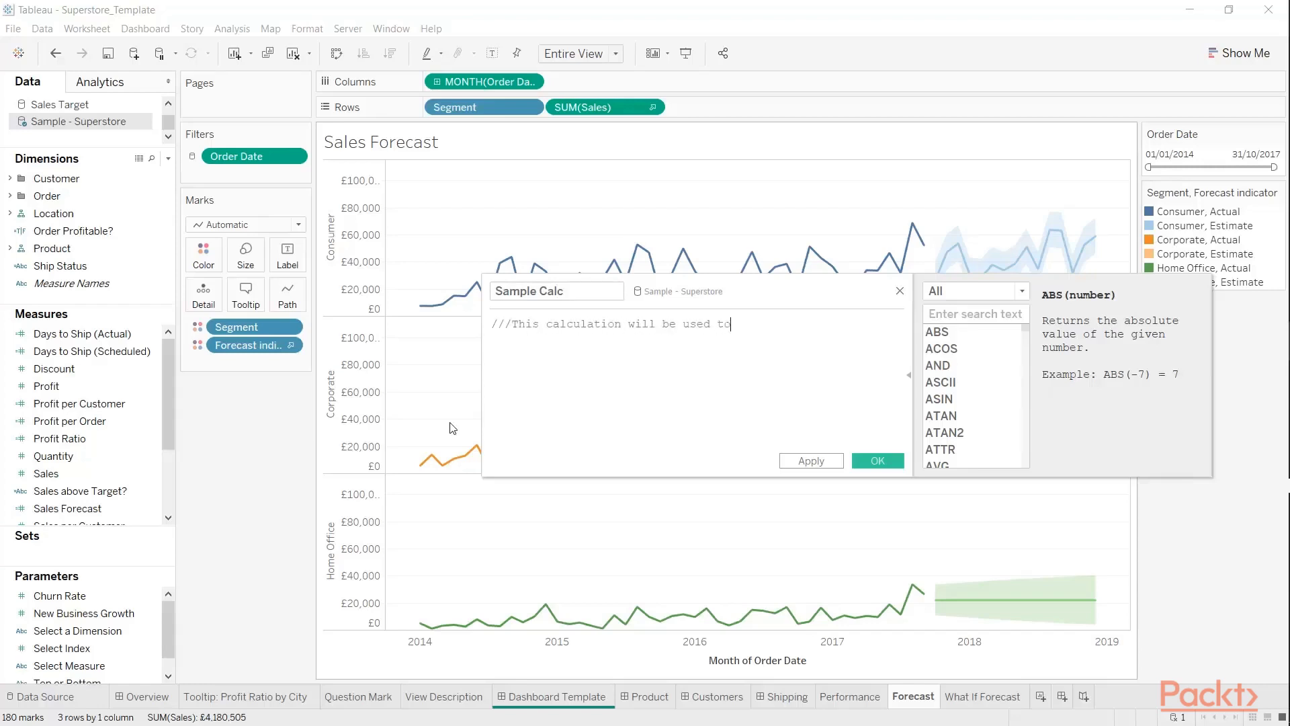
pyautogui.write(' build a per')
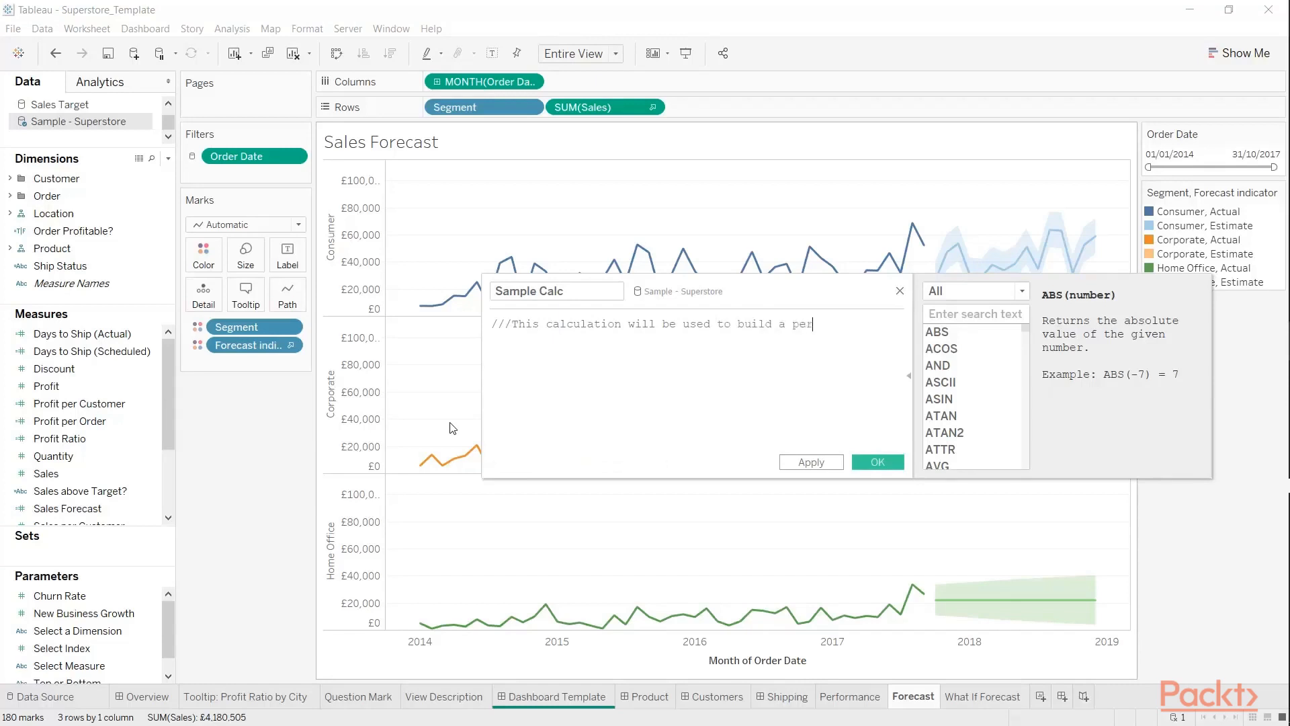
pyautogui.write('centage')
pyautogui.press('Return')
pyautogui.press('BackSpace')
pyautogui.write('//')
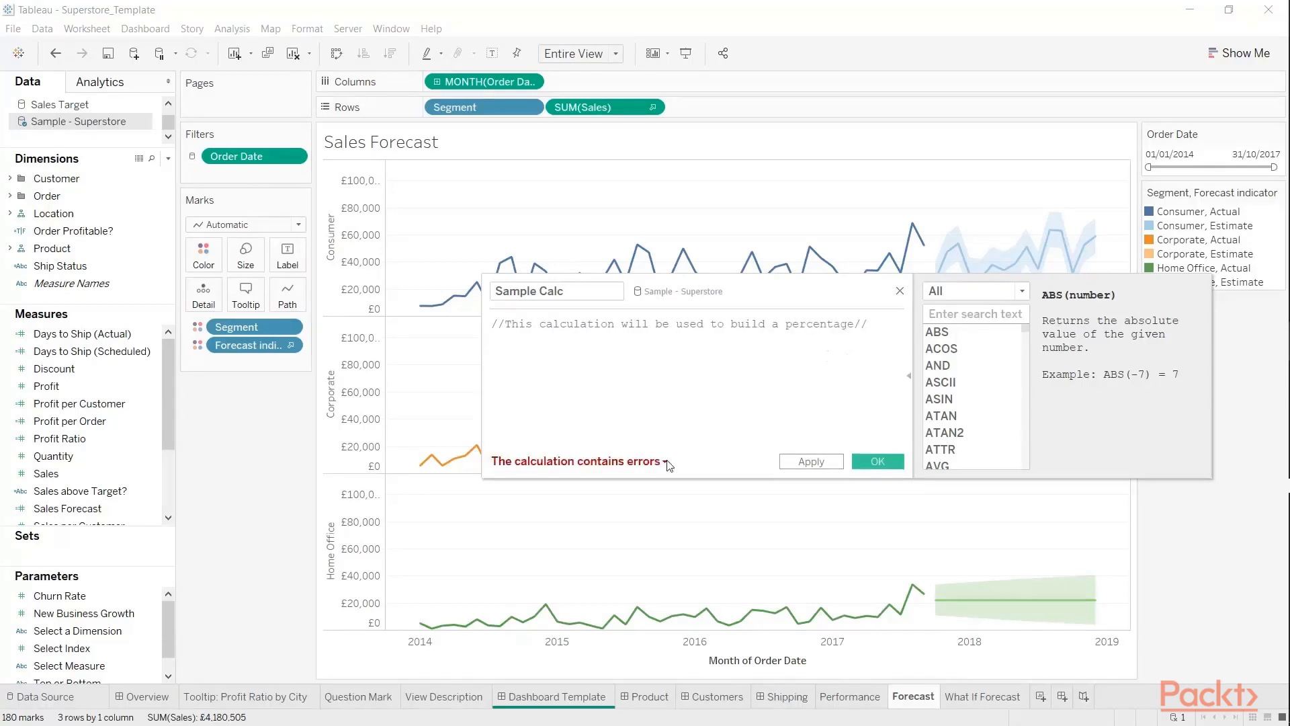
pyautogui.click(666, 462)
pyautogui.click(900, 332)
pyautogui.press('Home')
pyautogui.write('/')
pyautogui.press('End')
pyautogui.write('/')
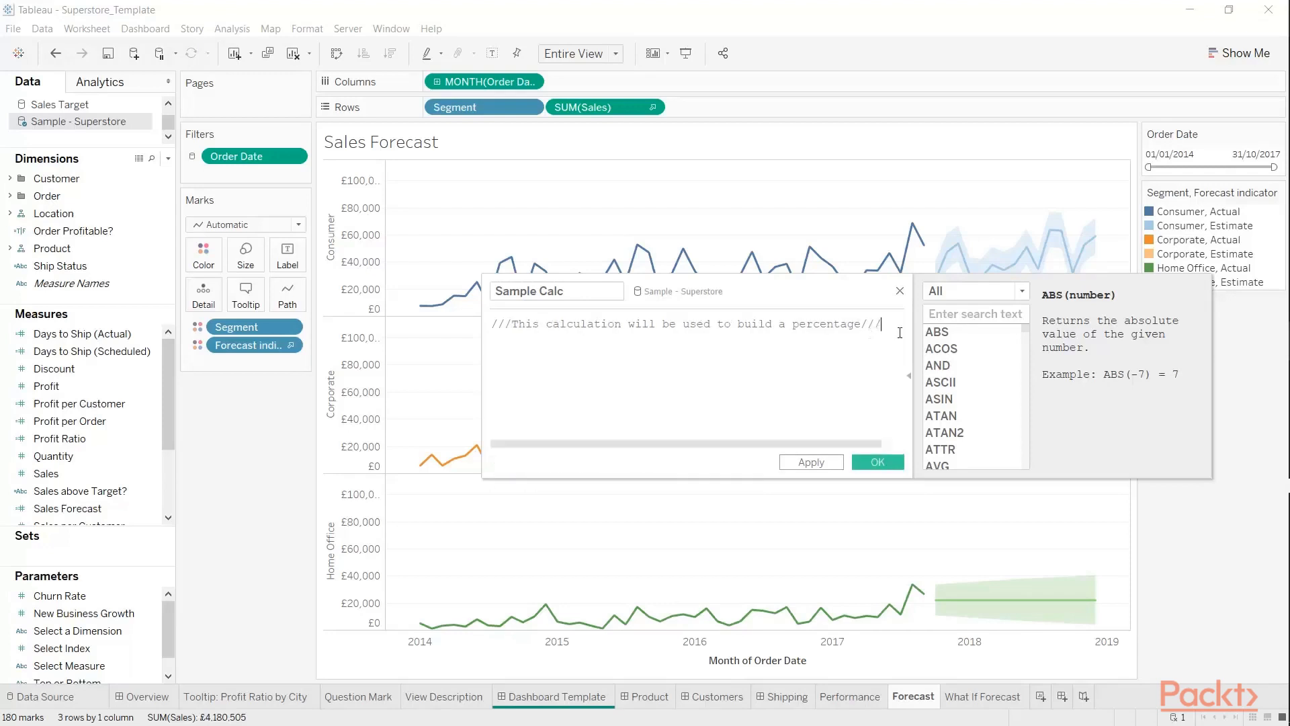
pyautogui.press('Home')
pyautogui.press('Delete')
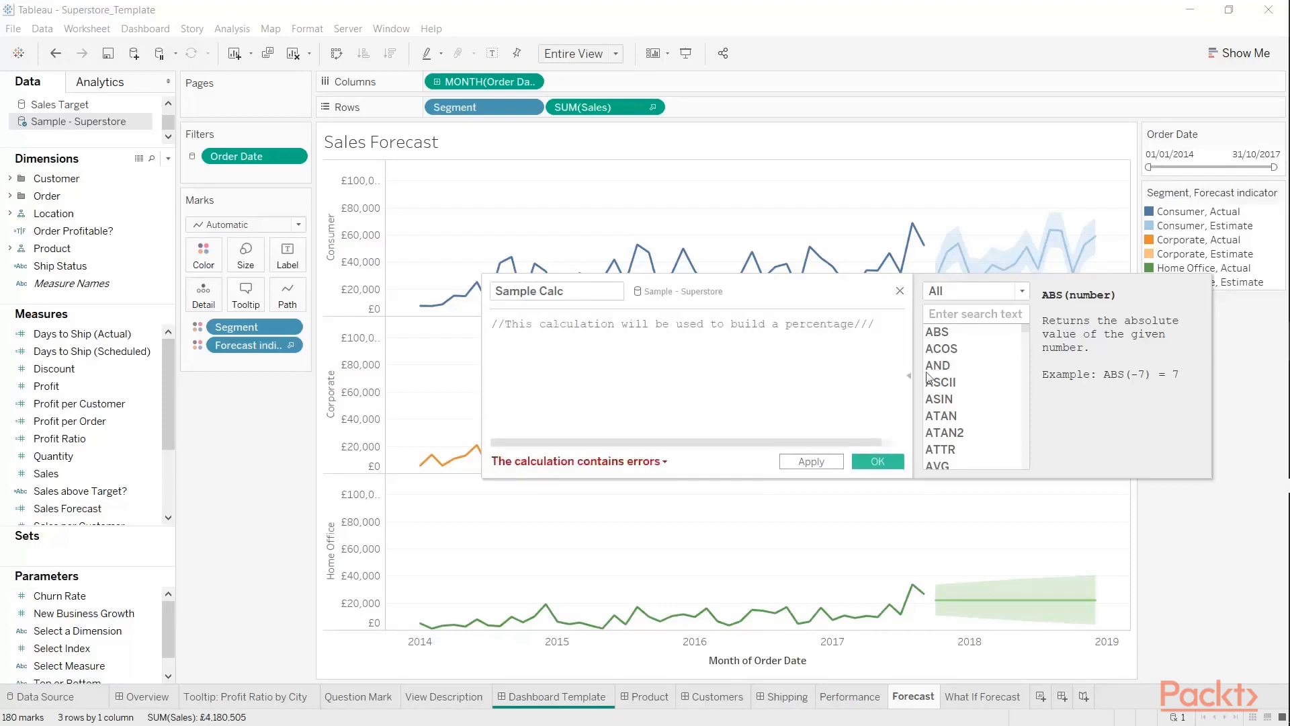
pyautogui.click(897, 327)
pyautogui.press('BackSpace')
pyautogui.press('BackSpace')
pyautogui.press('BackSpace')
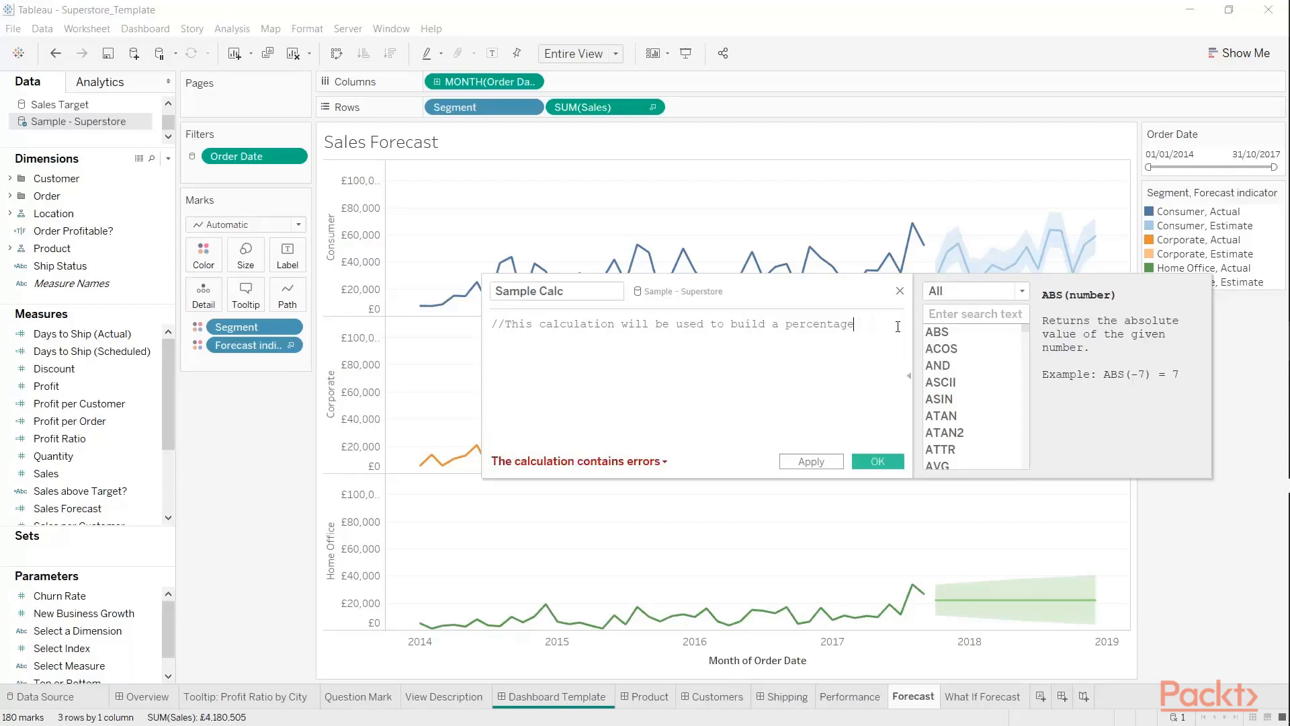
pyautogui.moveTo(898, 326); pyautogui.dragTo(424, 325)
pyautogui.press('BackSpace')
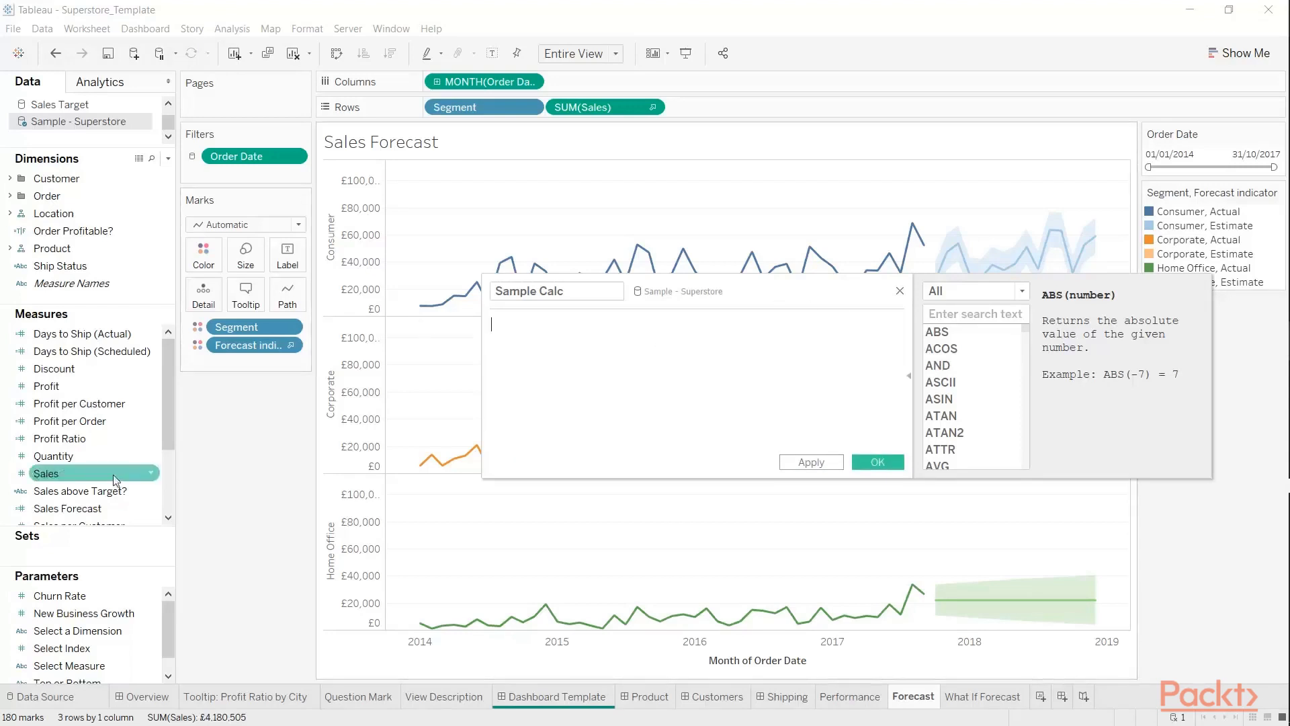
# Enter the formula SUM([Sales])/SUM([Quantity]) and apply it
pyautogui.moveTo(47, 473); pyautogui.dragTo(545, 343)
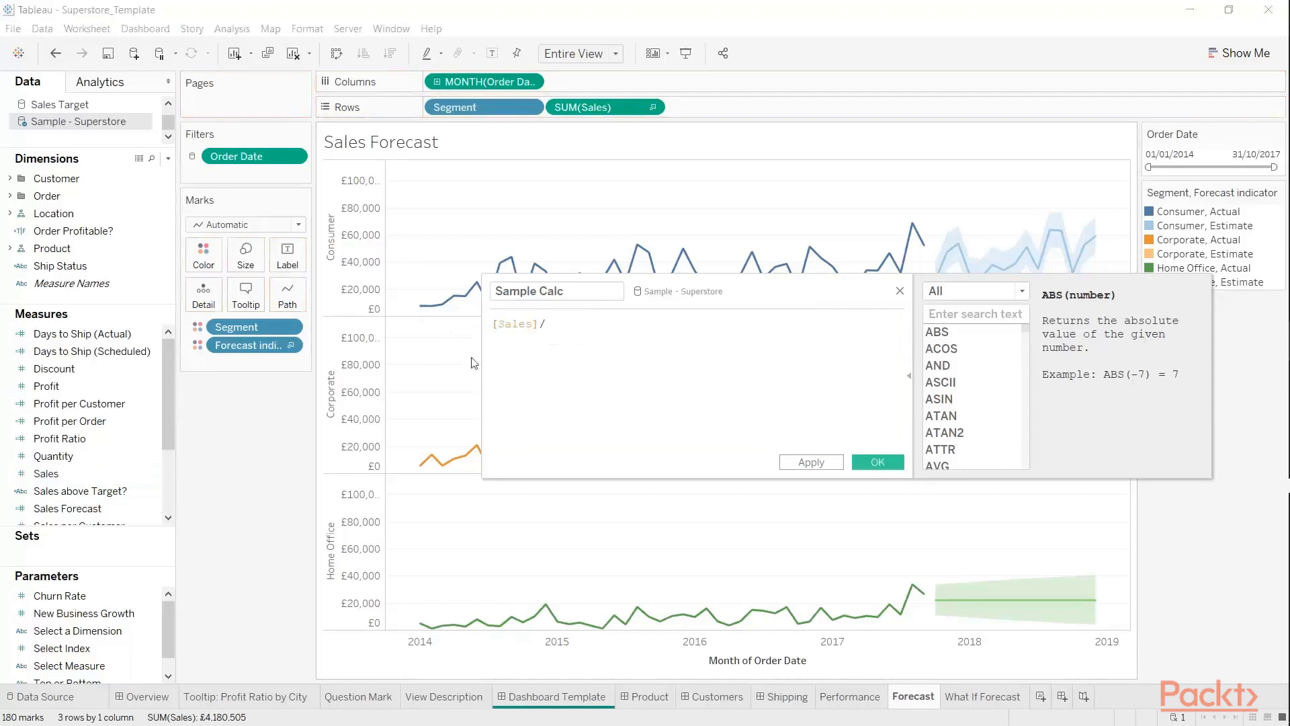
pyautogui.write('/')
pyautogui.moveTo(100, 457); pyautogui.dragTo(689, 383)
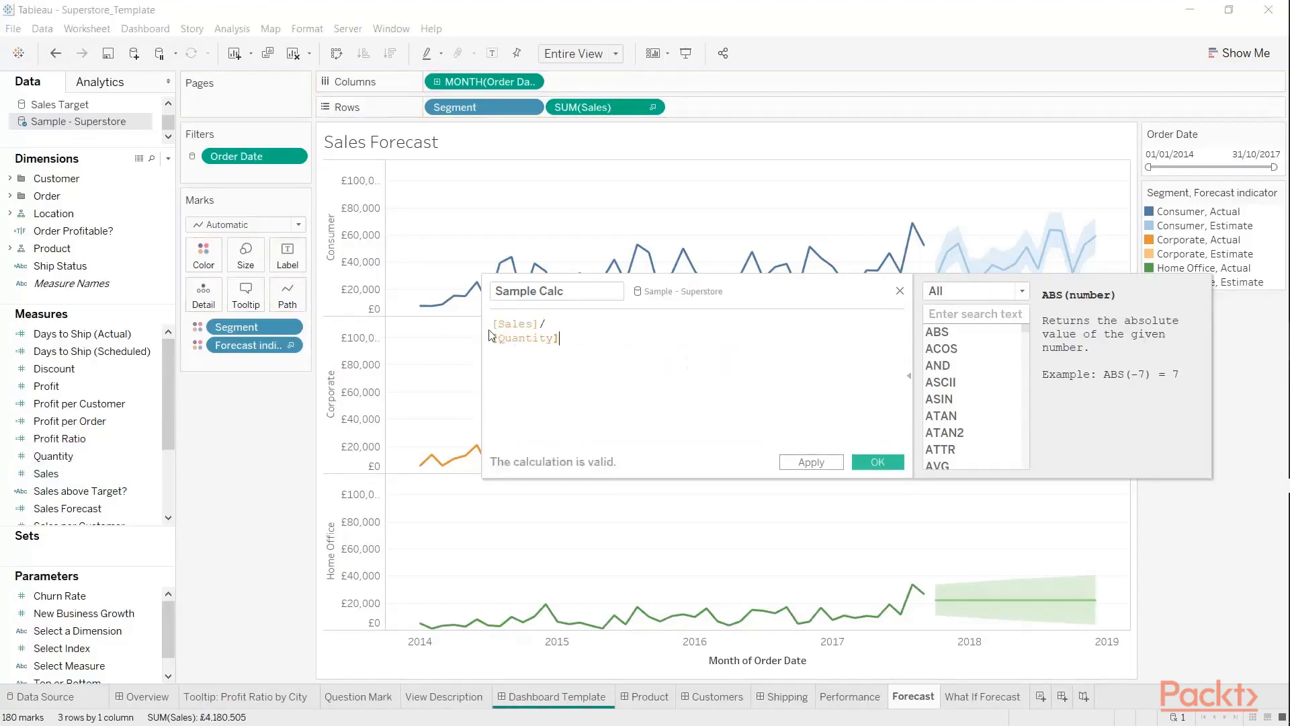
pyautogui.click(498, 331)
pyautogui.write('sum(')
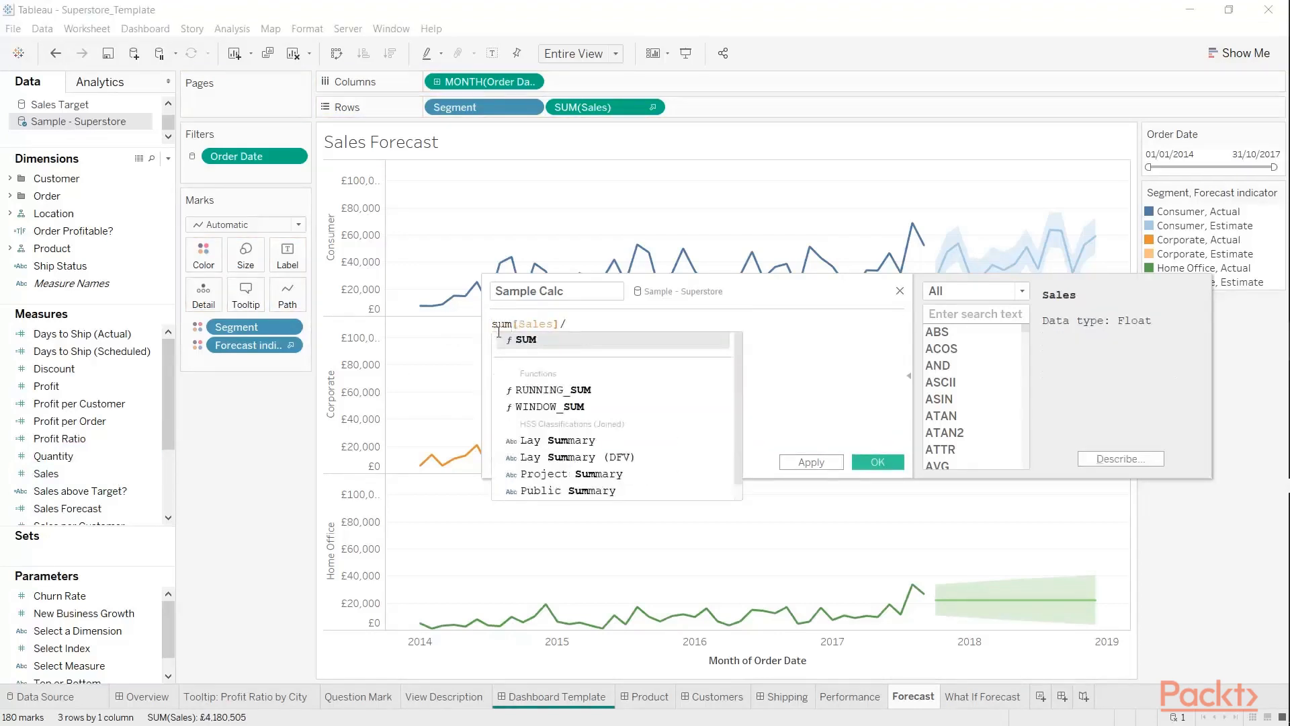
pyautogui.click(566, 324)
pyautogui.write(')')
pyautogui.click(498, 344)
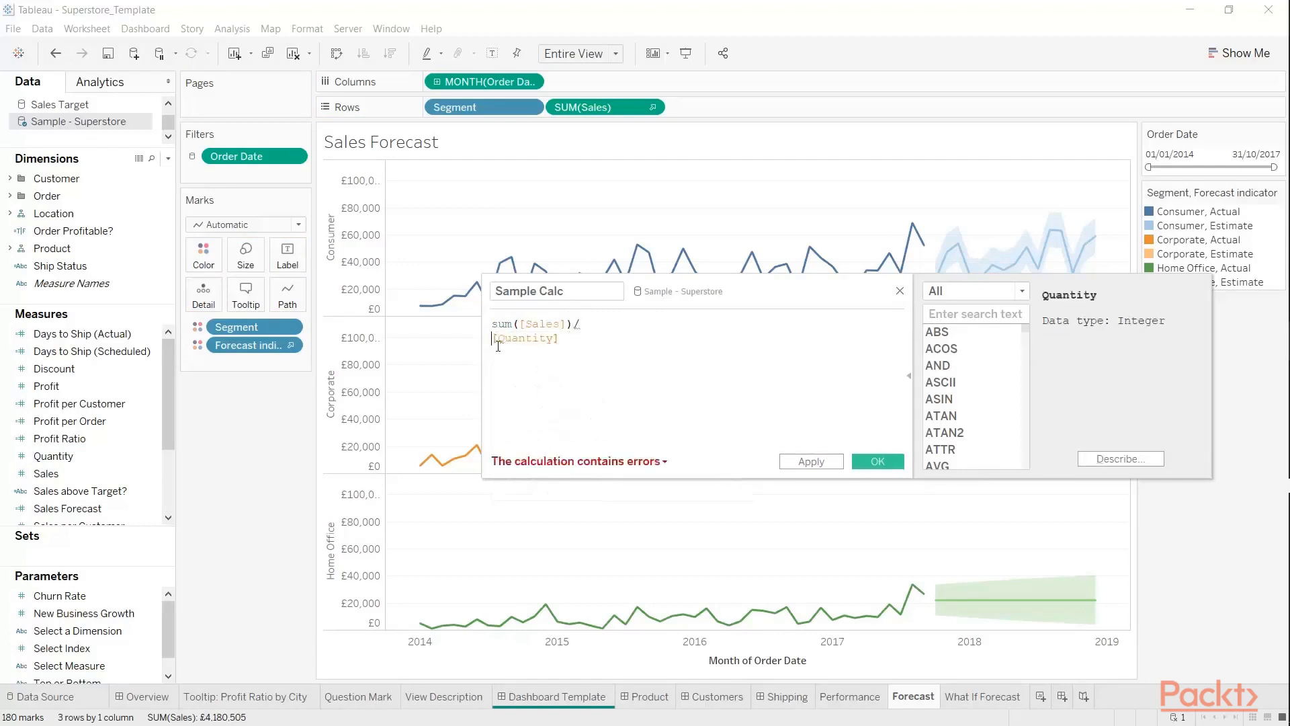
pyautogui.write('sum(')
pyautogui.click(559, 338)
pyautogui.write(')')
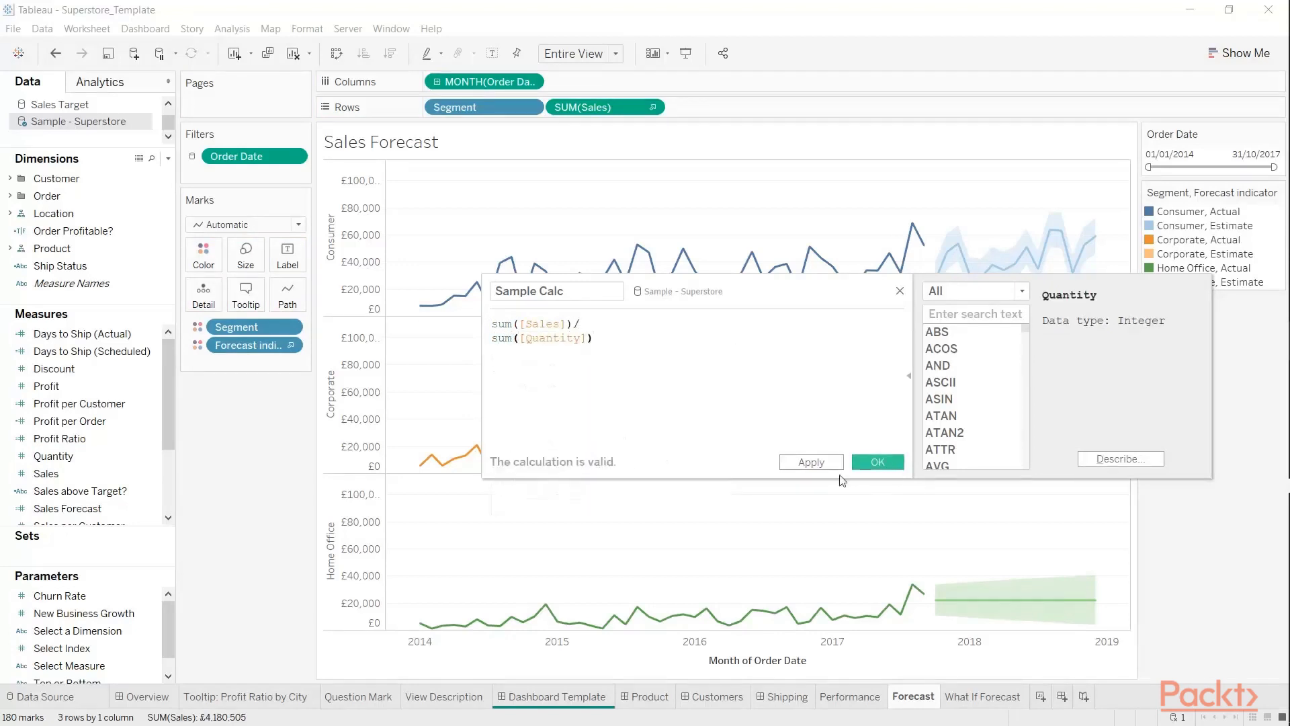
pyautogui.click(826, 470)
# Close the Sample Calc editor with OK and return to the Dashboard Template
pyautogui.click(870, 463)
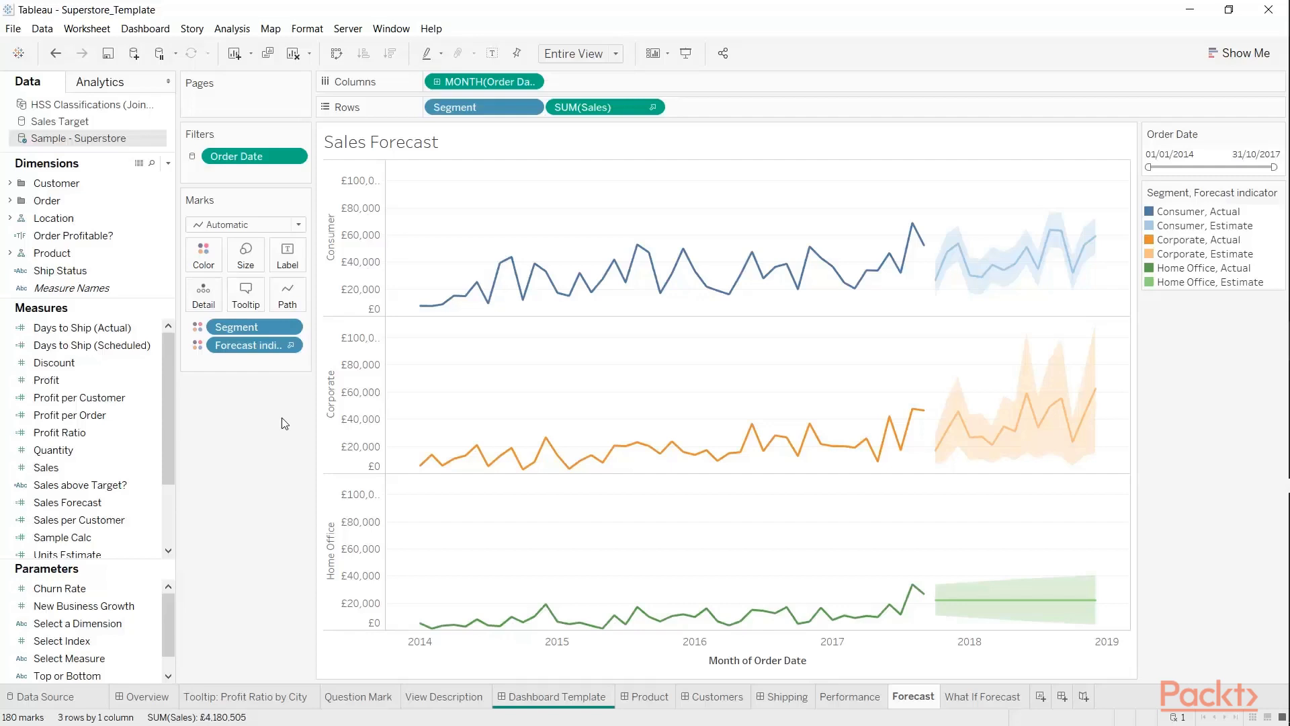
pyautogui.click(558, 697)
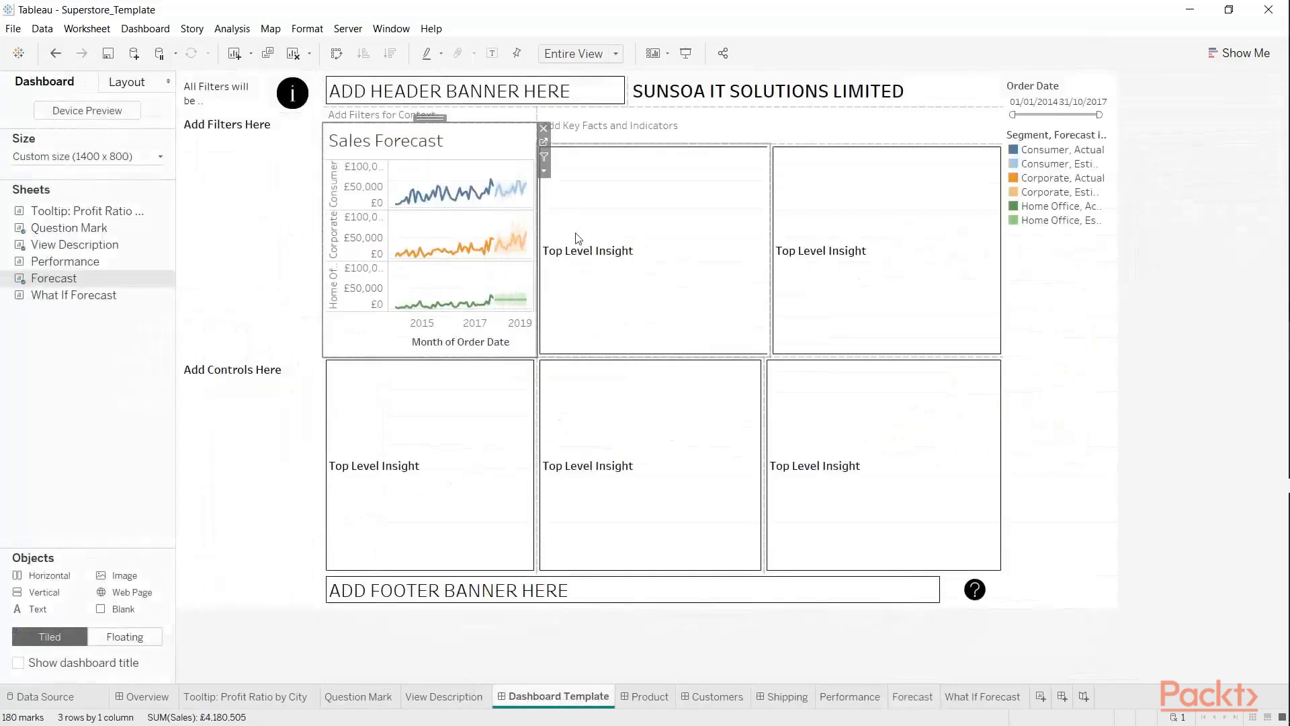
# Put Sample Calc on the Forecast sheet's Rows shelf, then return to the Dashboard Template
pyautogui.click(545, 143)
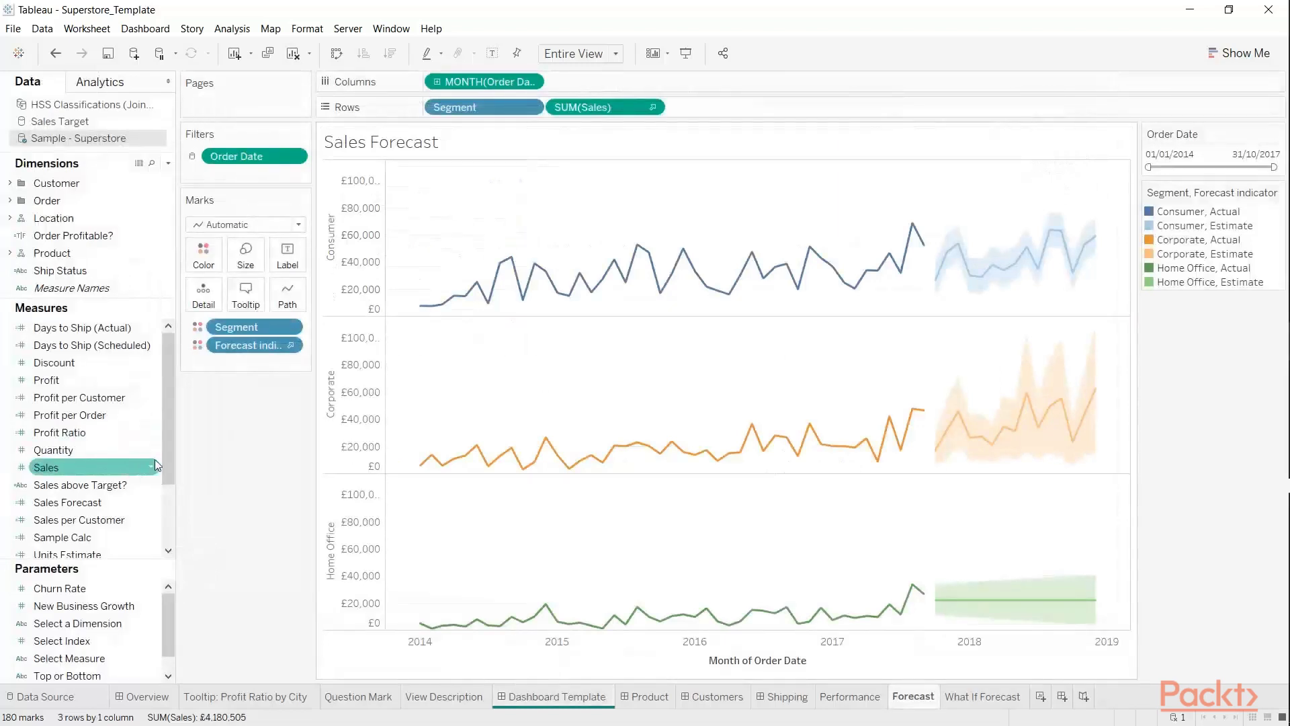
pyautogui.scroll(-1, 166, 469)
pyautogui.moveTo(62, 519); pyautogui.dragTo(756, 114)
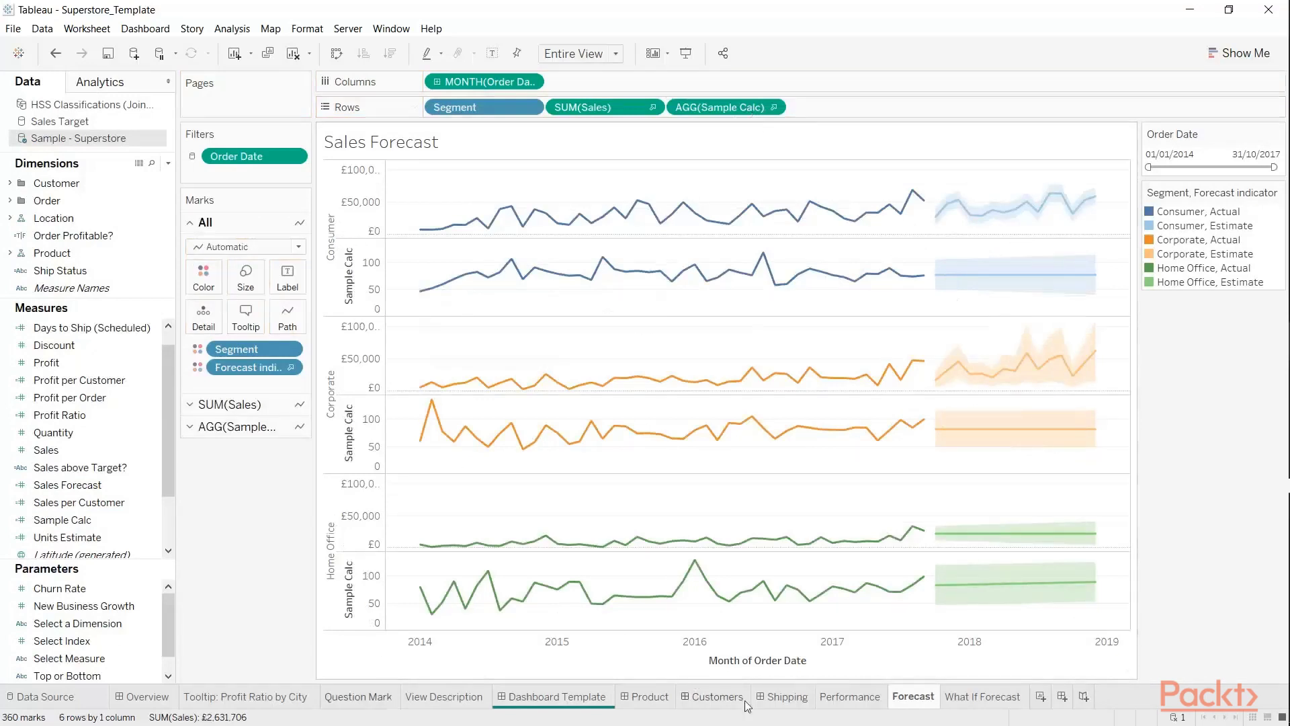
pyautogui.click(558, 699)
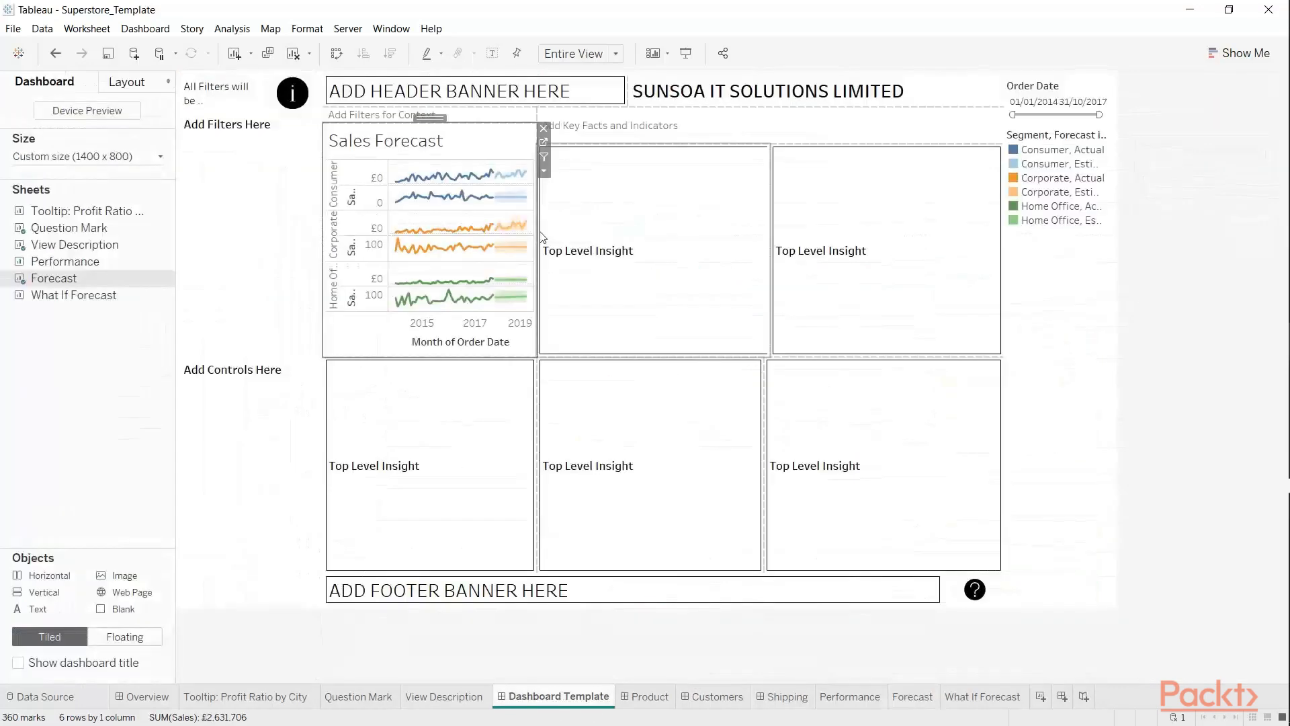